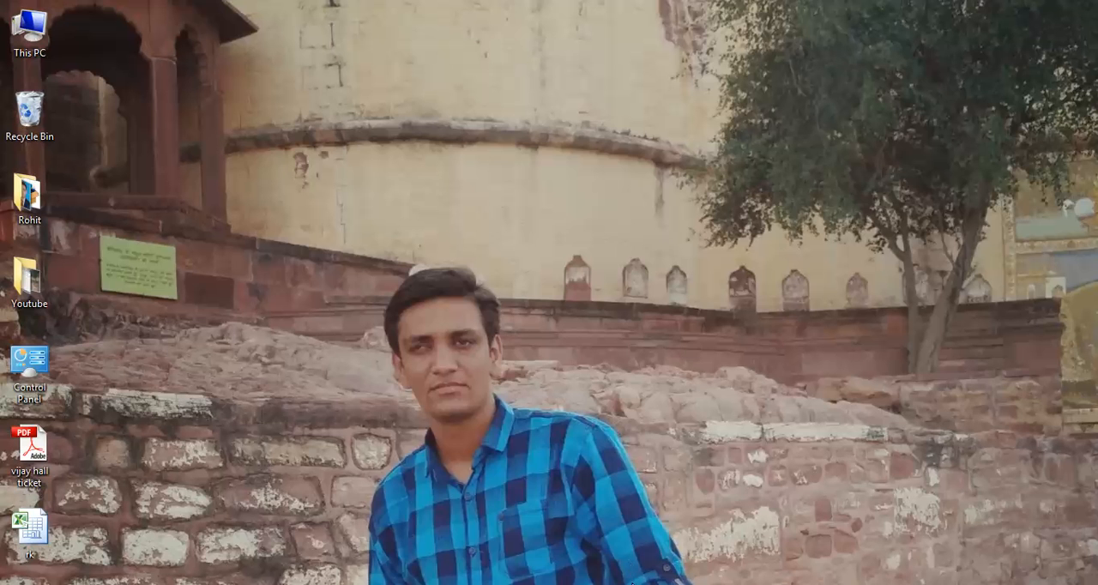
- Switch to the open rk workbook in Microsoft Excel
mouse_move(631, 584)
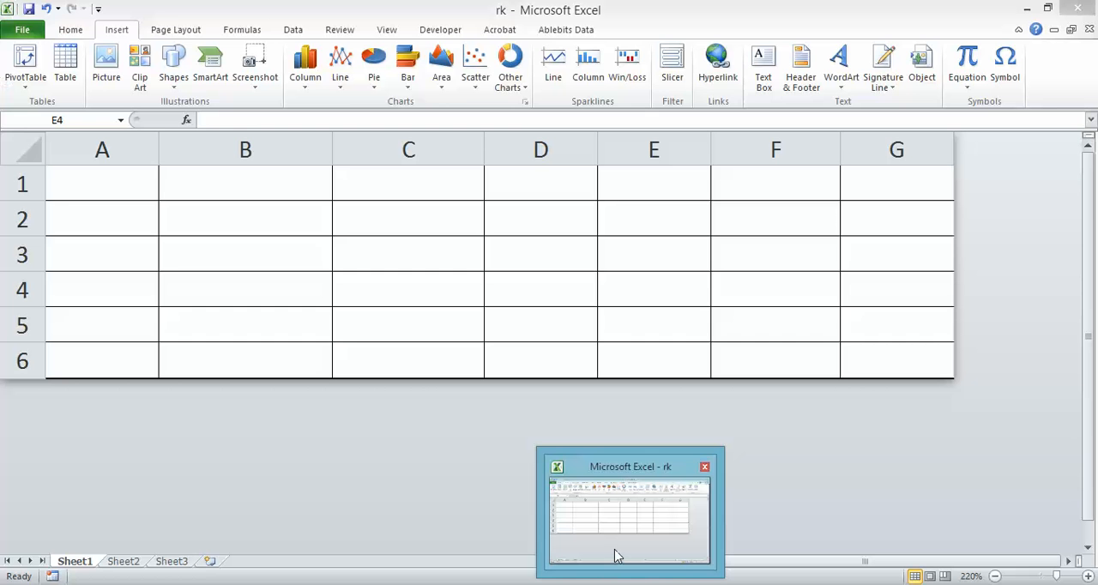
left_click(616, 556)
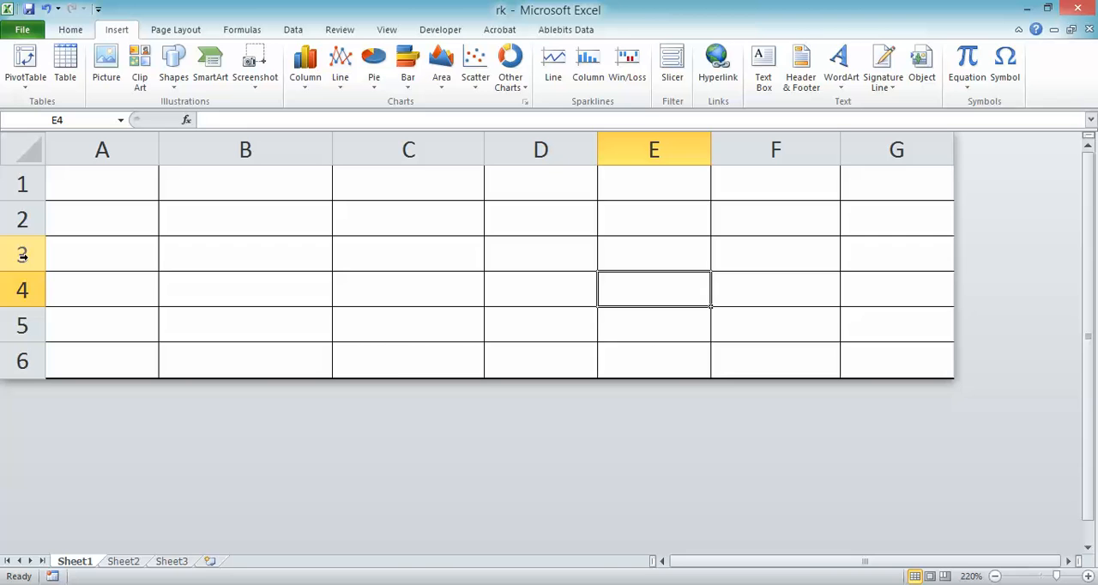
left_click(135, 177)
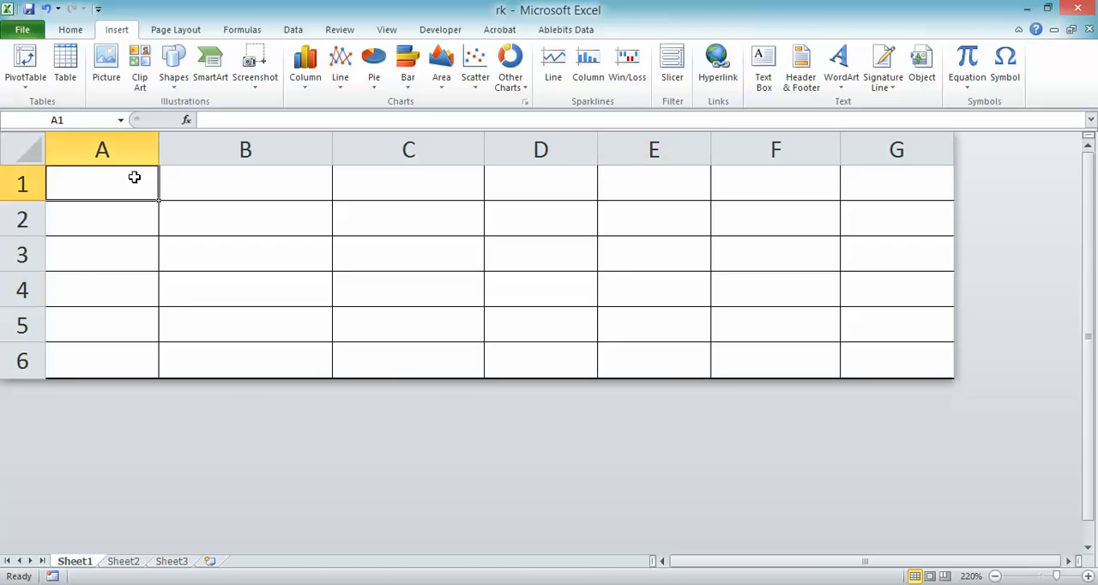
key("Right")
key("Right")
key("Right")
key("Right")
key("Right")
key("Right")
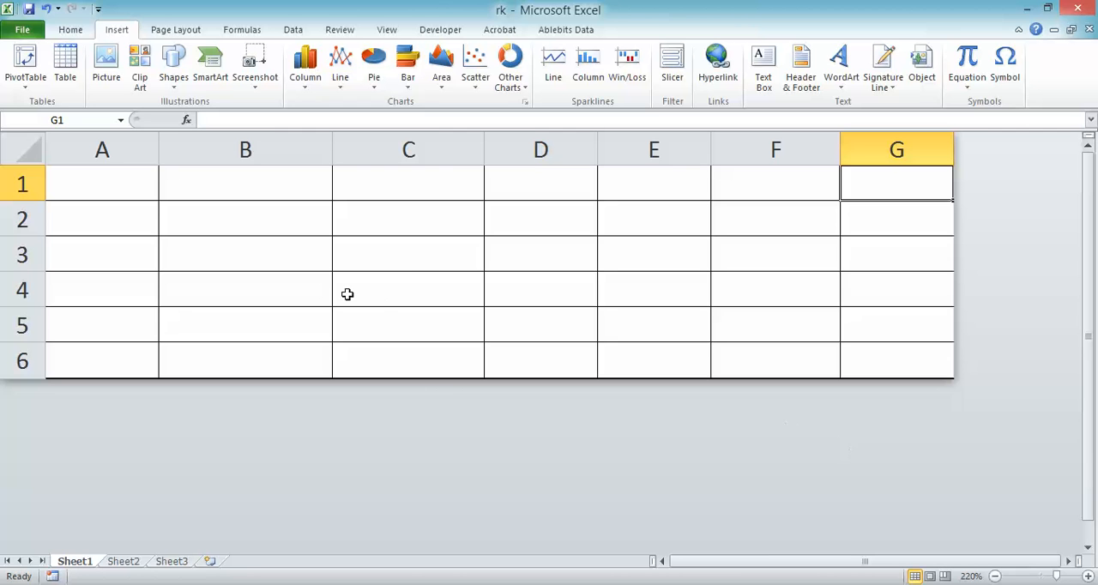
left_click(424, 262)
left_click(497, 263)
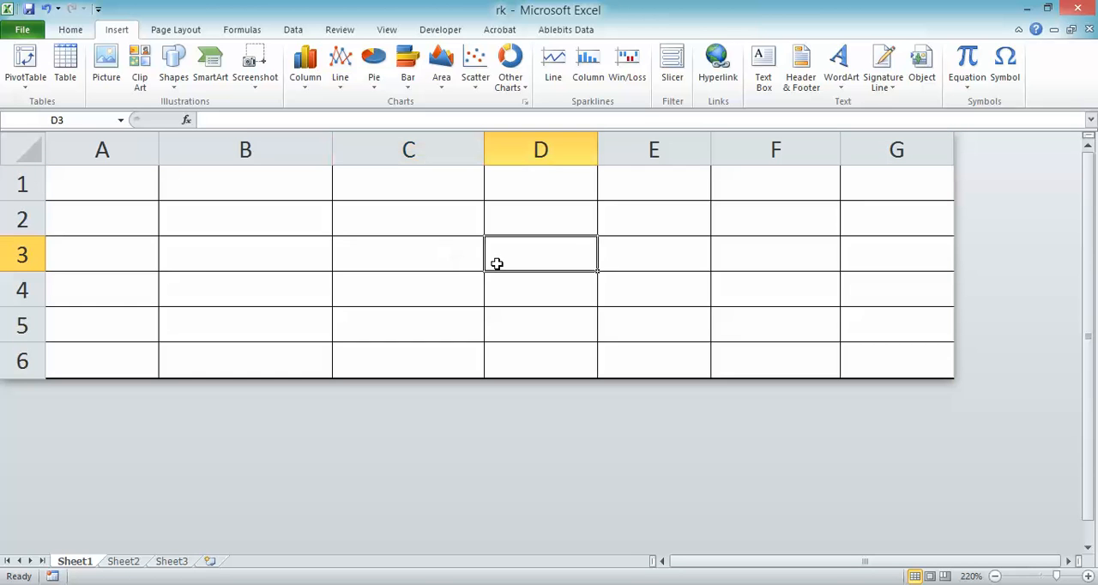
left_click(422, 262)
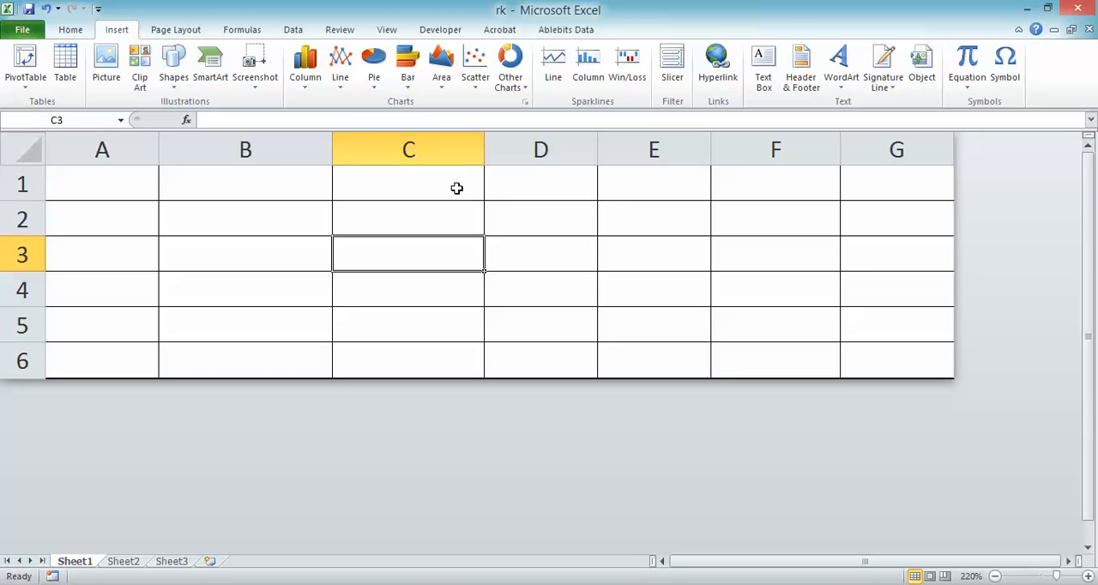
- Minimize the ribbon, preview several of its command groups temporarily, and restore the full ribbon display
left_click(1019, 31)
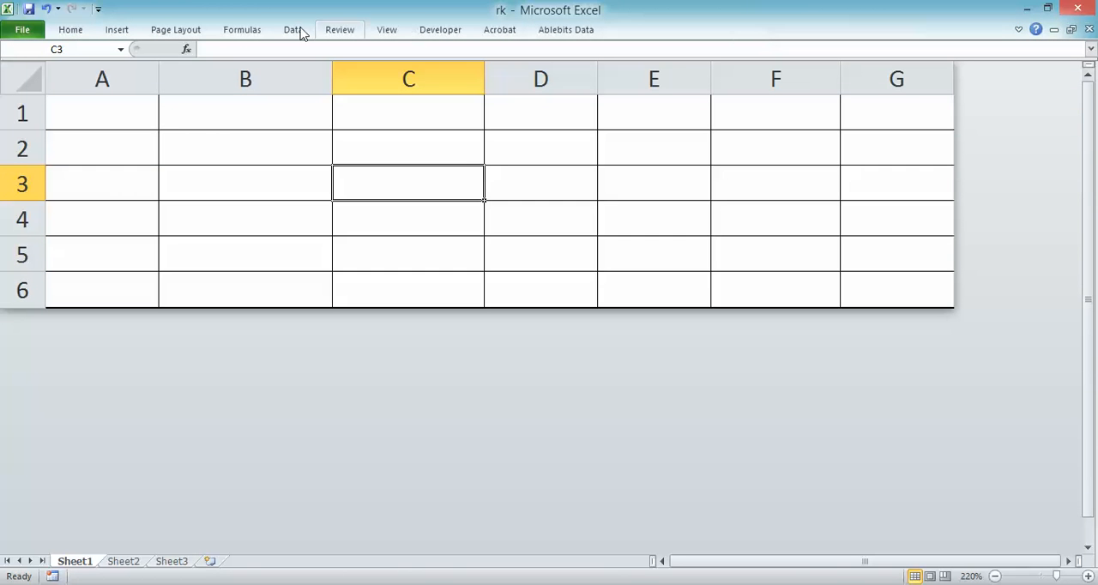
left_click(71, 31)
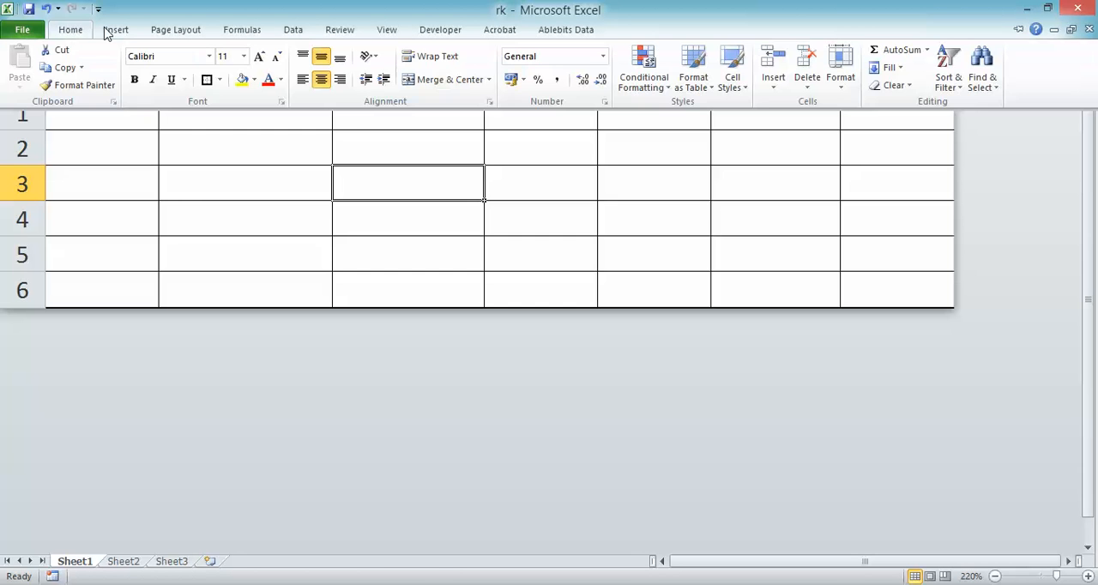
left_click(120, 30)
left_click(174, 31)
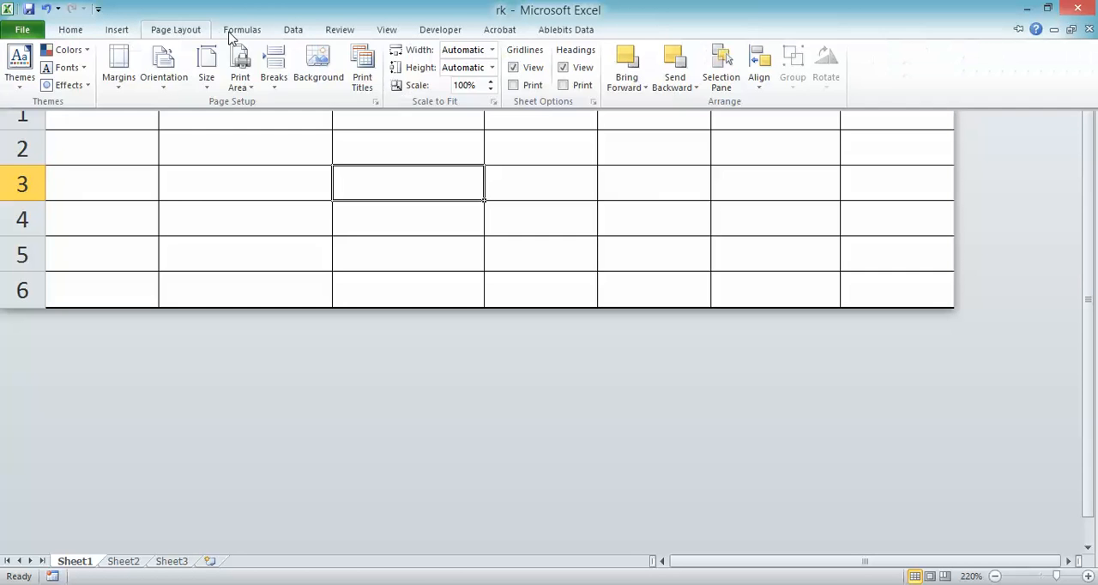
left_click(240, 33)
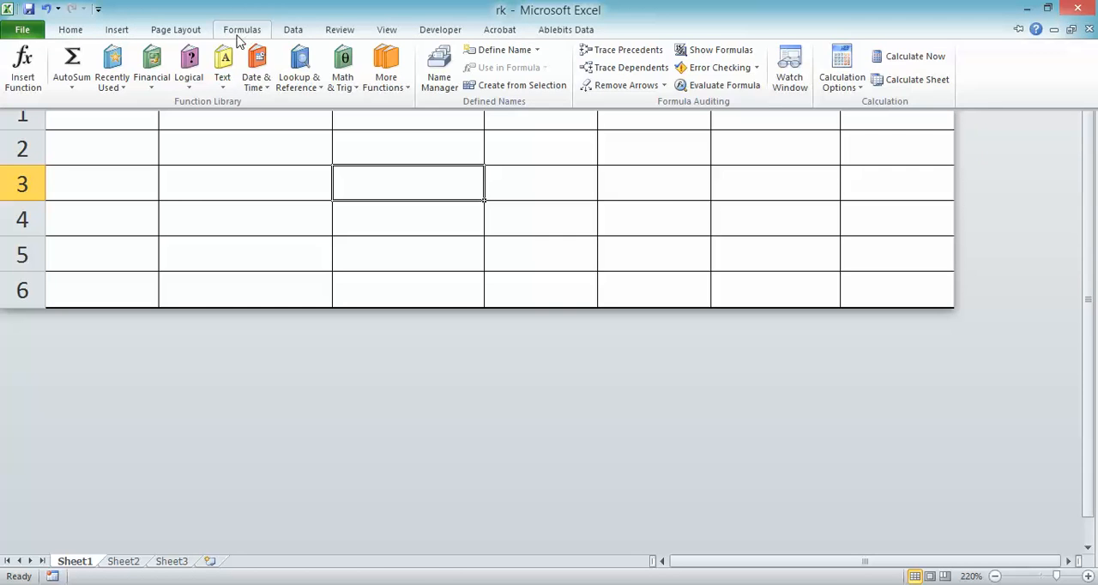
left_click(86, 31)
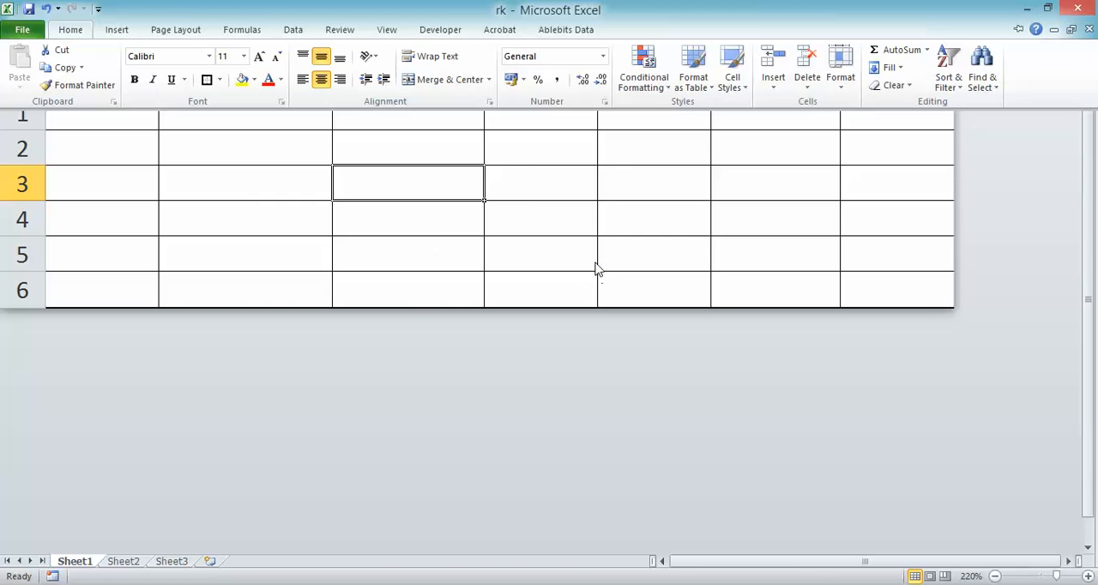
left_click(604, 172)
left_click(606, 171)
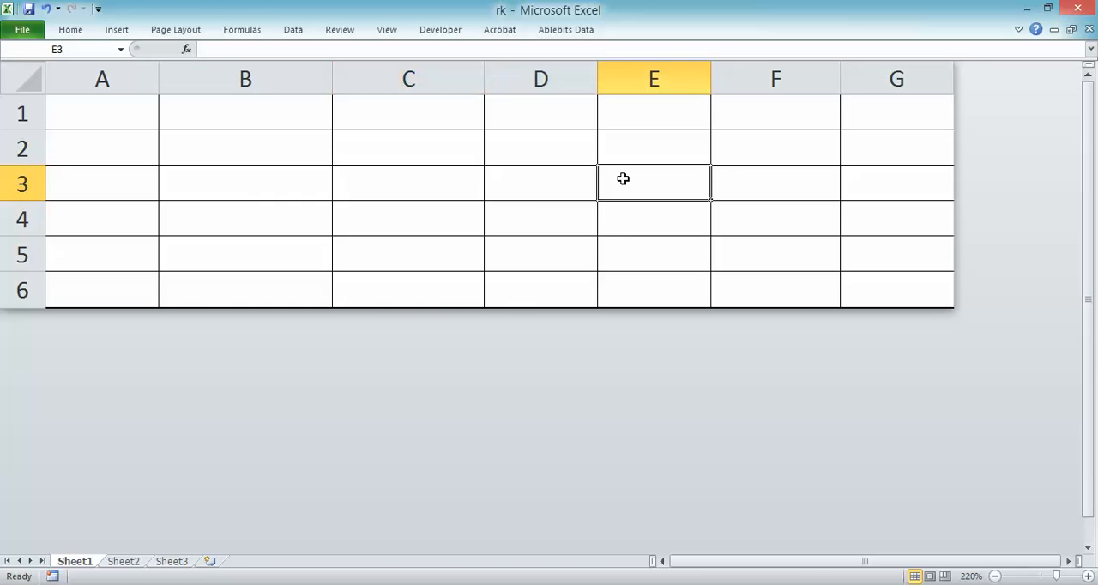
left_click(1020, 30)
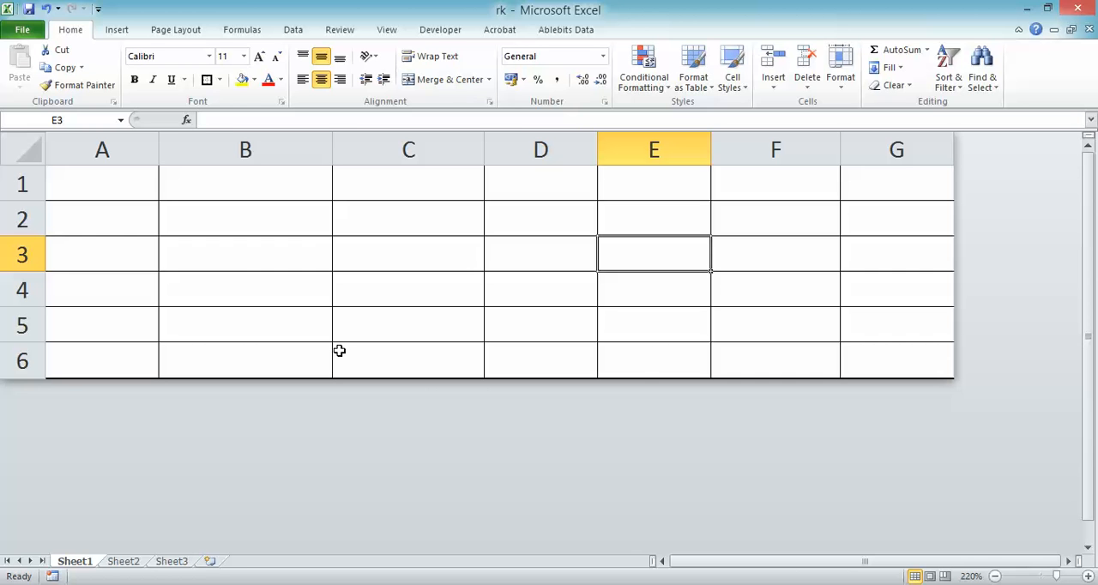
- Examine the salary table's first record across the serial number, name, Basic, DA, TA, incentive and Total columns
left_click(403, 584)
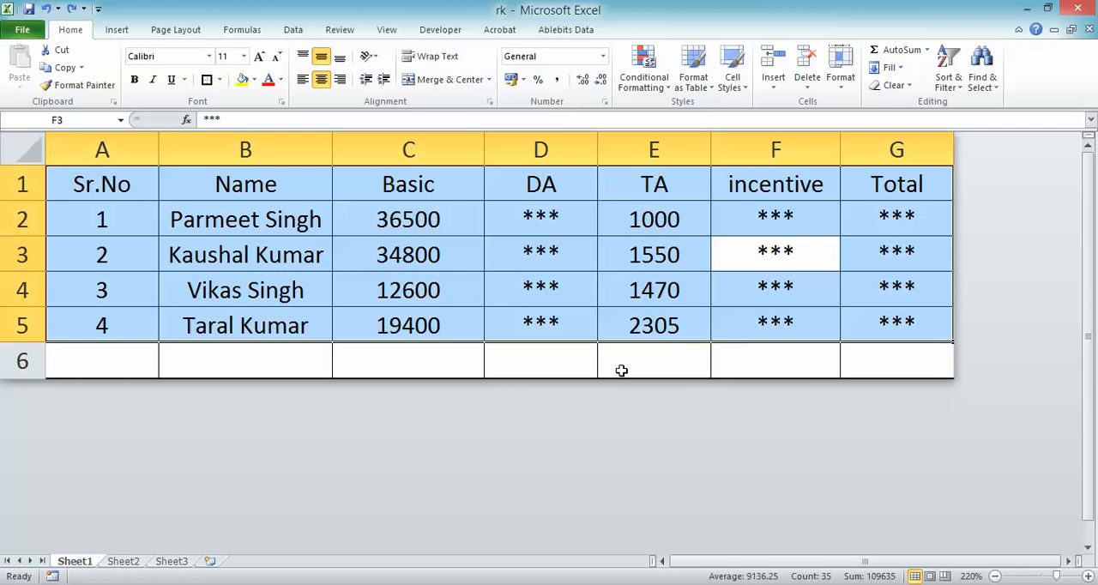
left_click(593, 374)
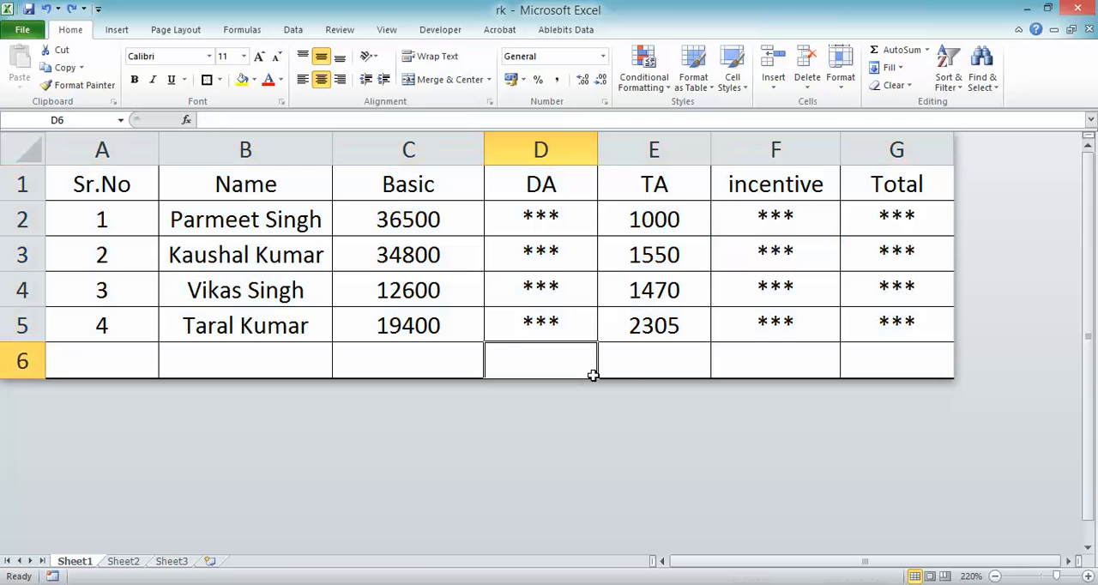
left_click(420, 357)
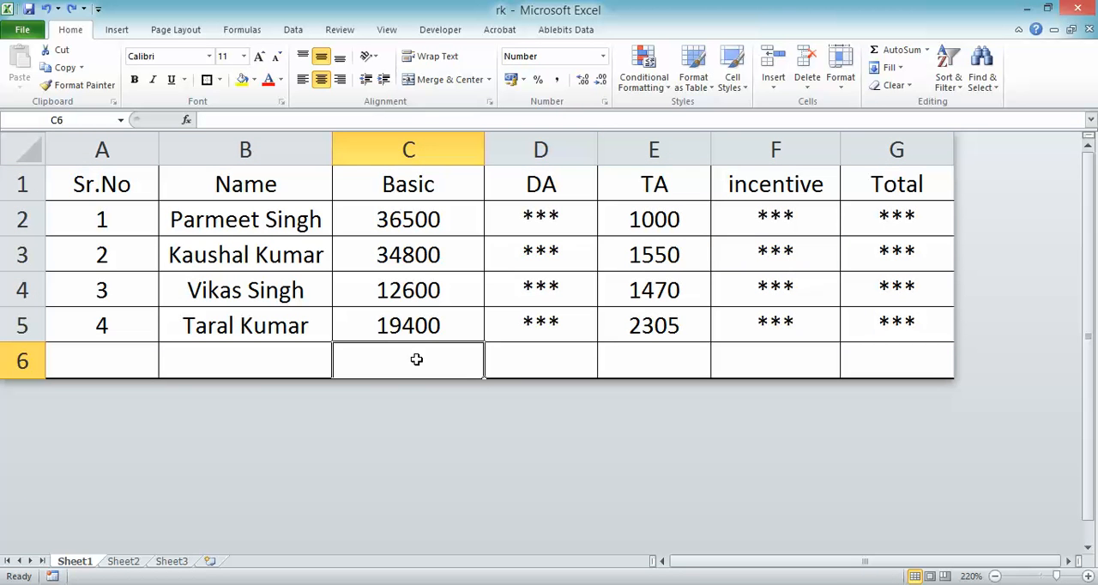
left_click(142, 224)
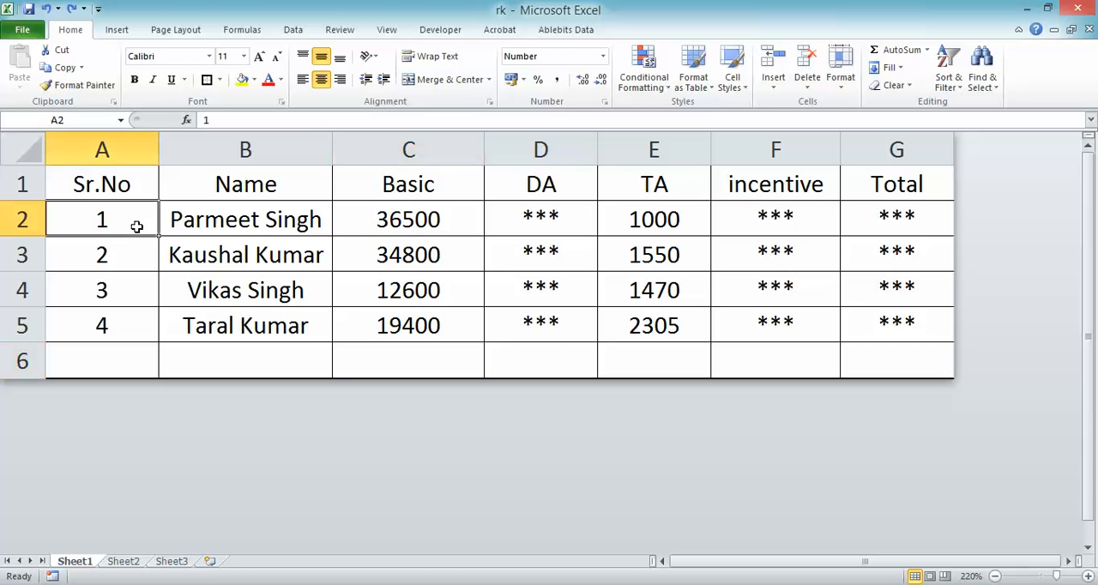
left_click(244, 230)
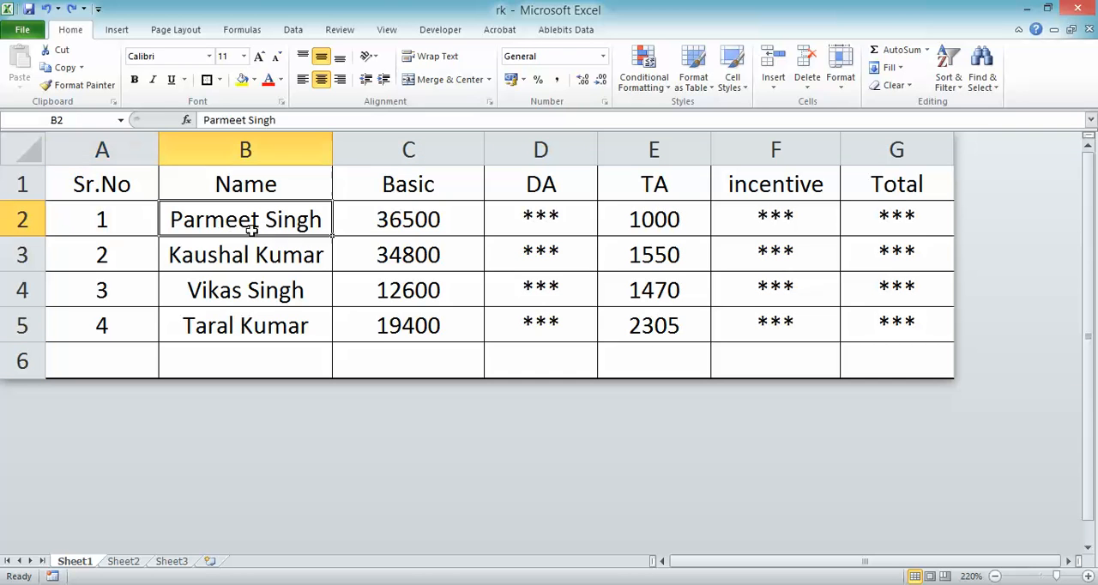
left_click(387, 227)
left_click(662, 223)
left_click(543, 216)
left_click(809, 224)
left_click(907, 231)
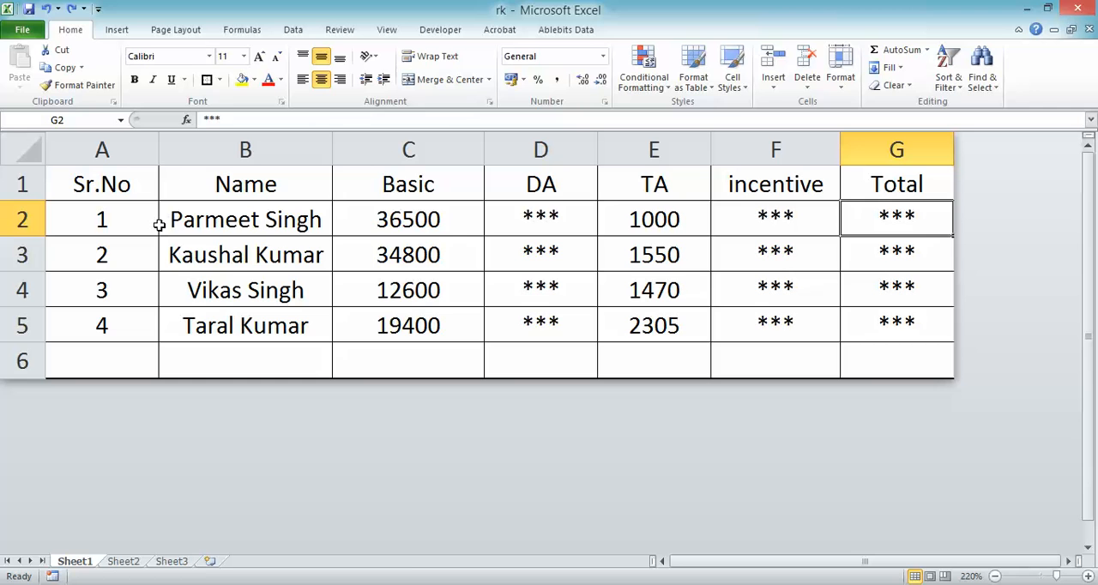
- Read the DA question in Notepad, then return to Excel and examine serial numbers 1 and 3 and the Basic and DA cells
key("alt+Tab")
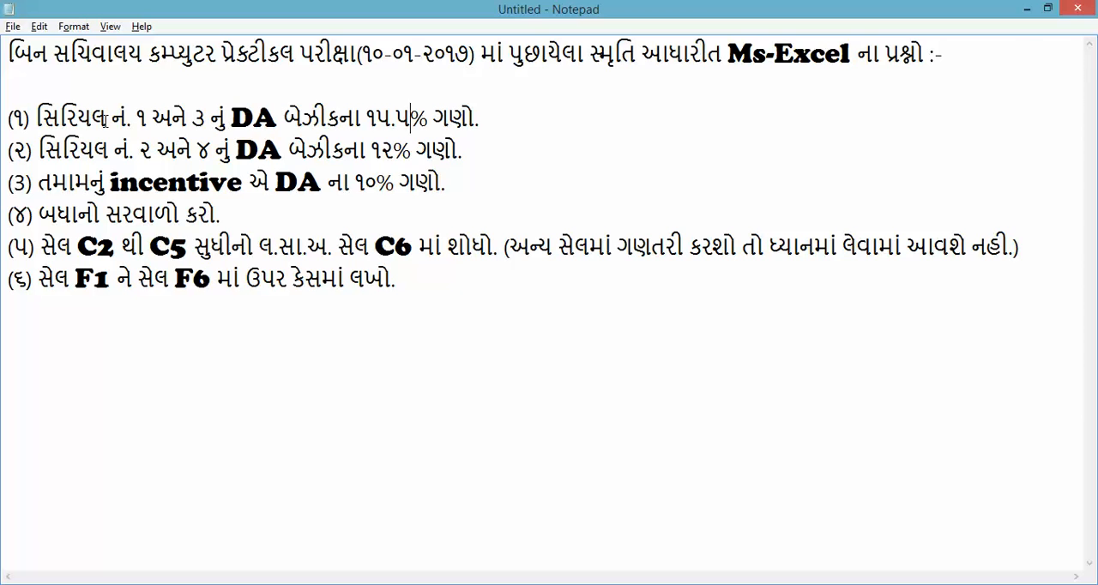
key("alt+Tab")
left_click(96, 212)
left_click(118, 292)
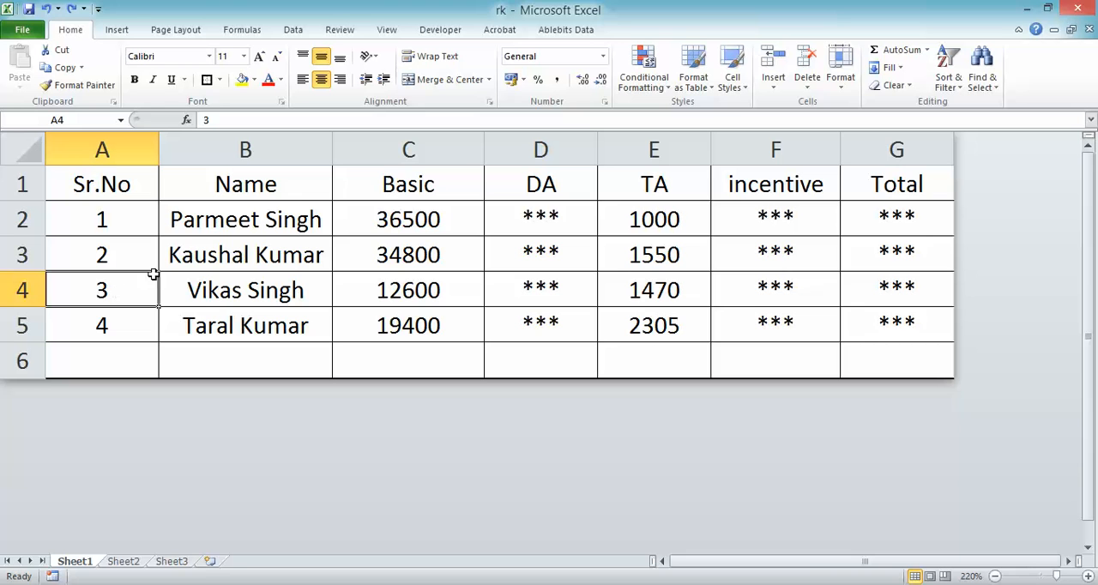
left_click(393, 223)
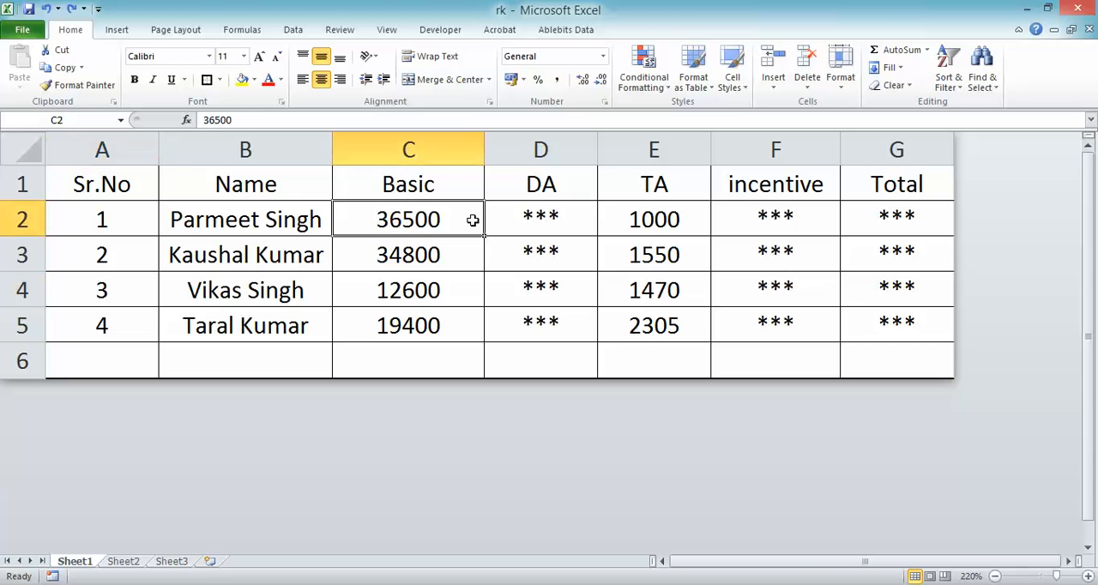
left_click(528, 214)
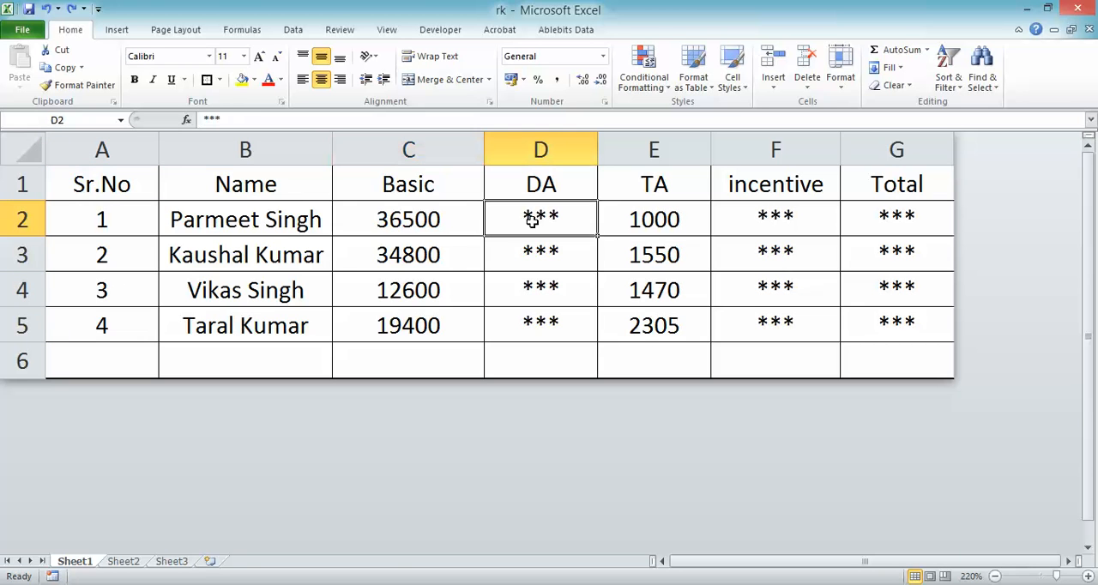
left_click(390, 221)
left_click(525, 241)
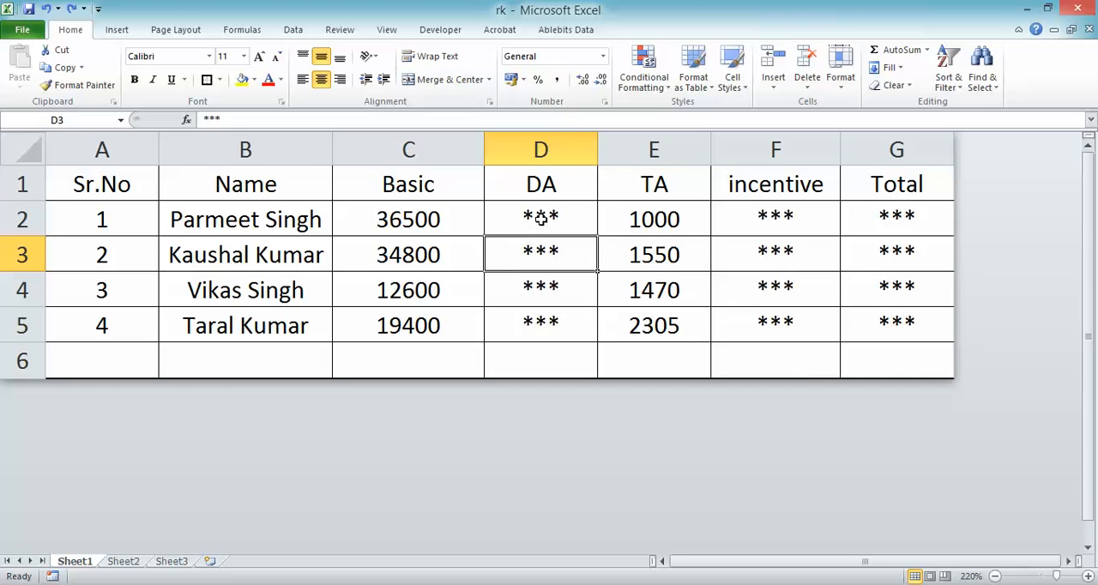
- Calculate the DA for serial number 1 in D2 as 15.5% of Basic with =C2*15.5%
left_click(541, 218)
type("=")
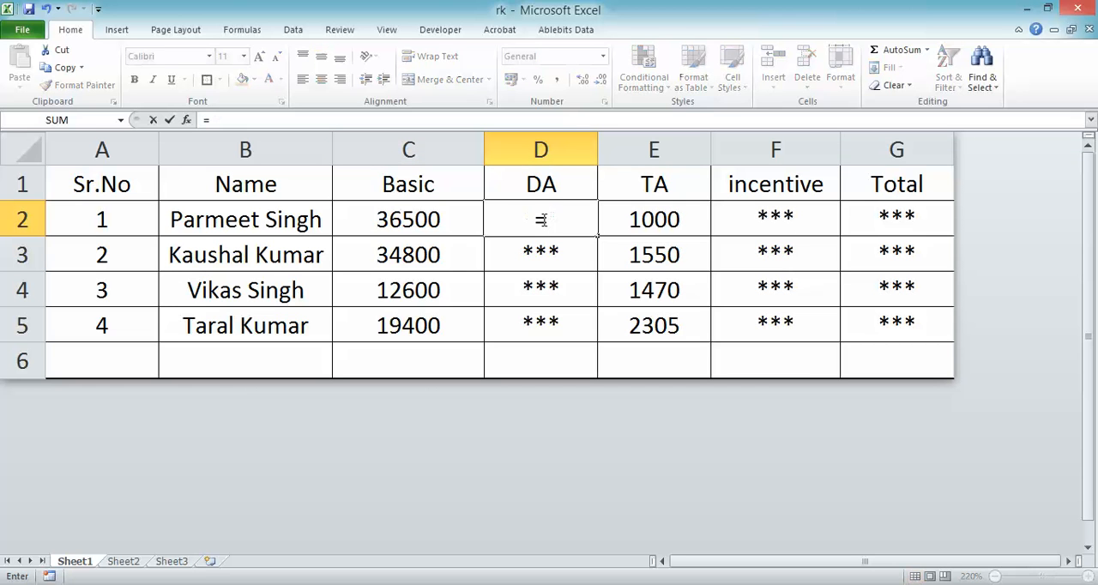
left_click(421, 222)
type("*15")
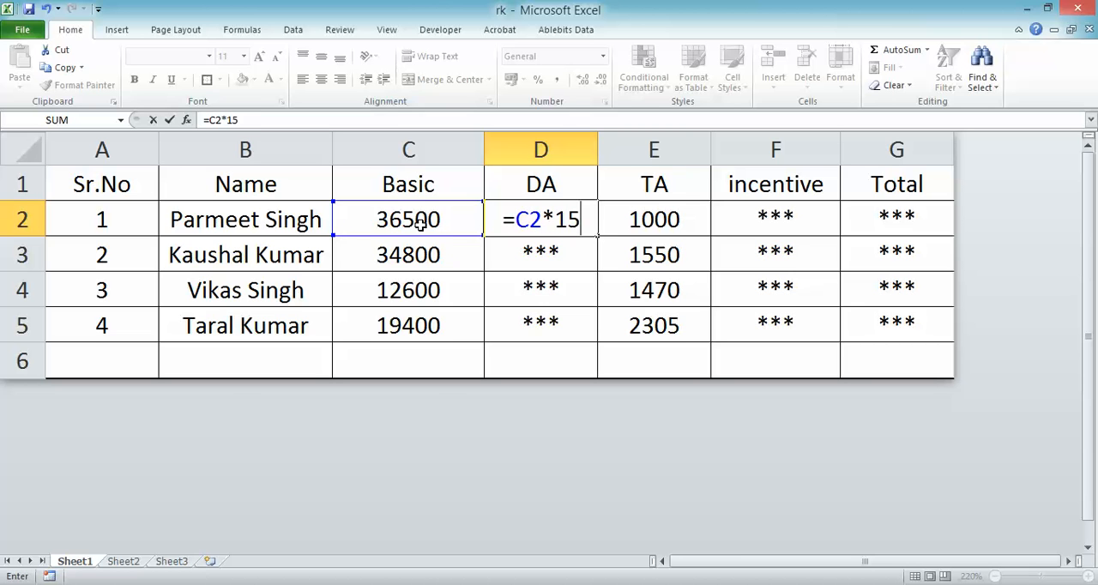
type(".5%")
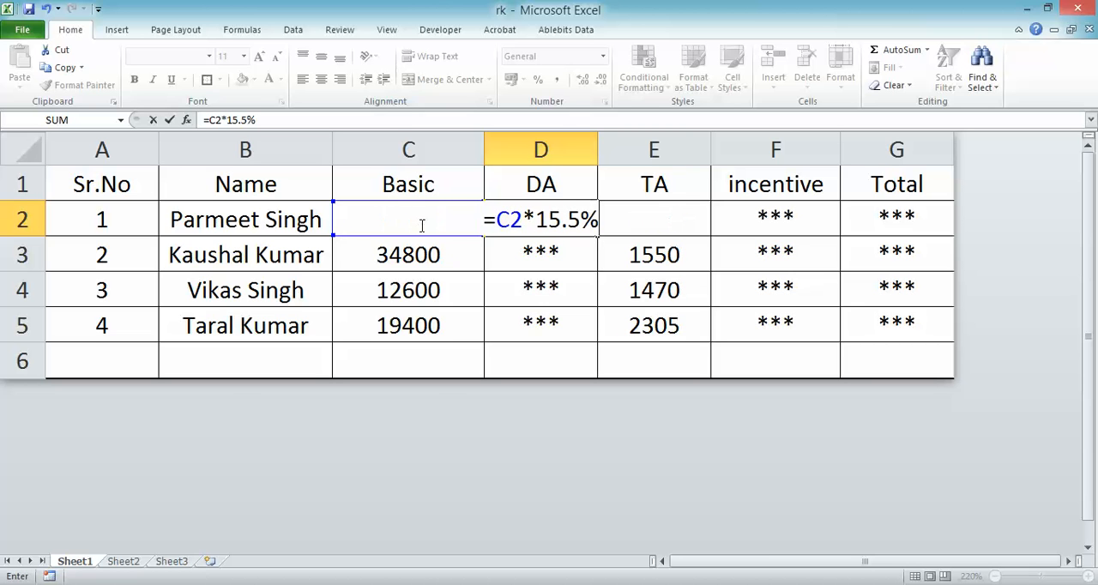
key("Return")
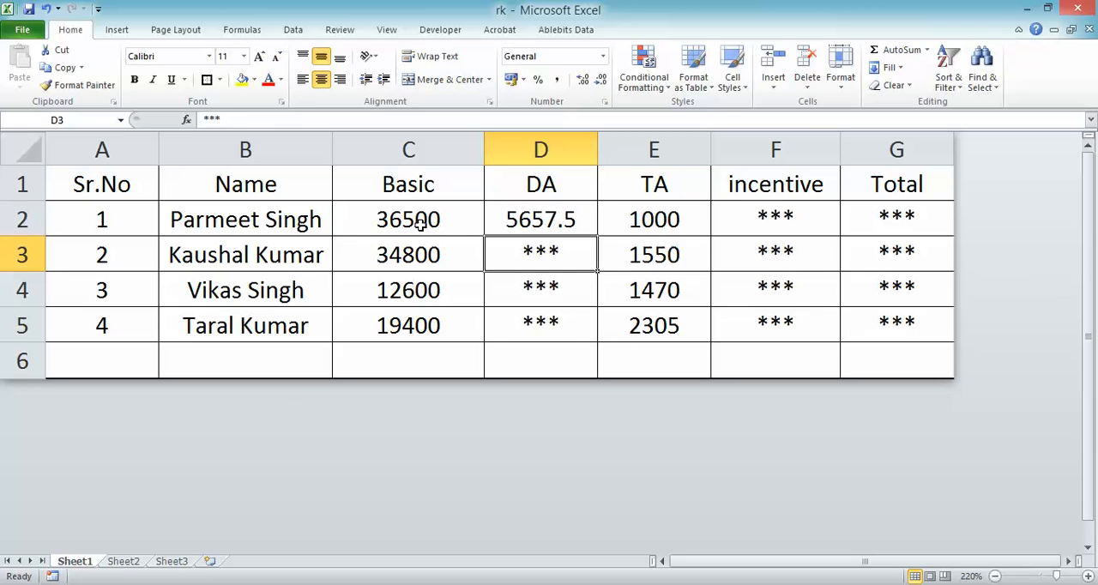
left_click(531, 220)
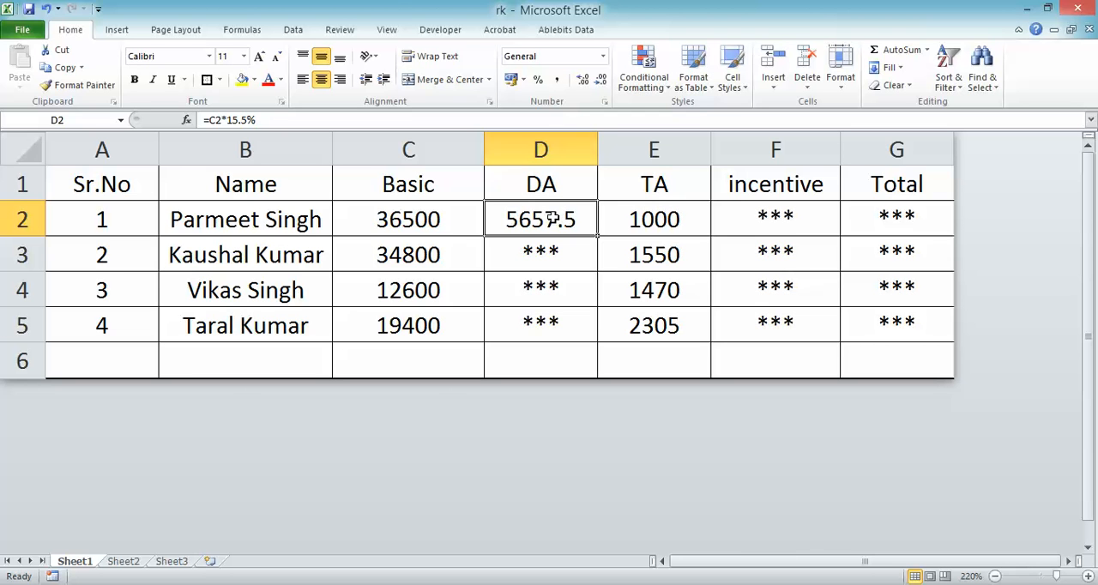
- Calculate the DA for serial number 3 in D4 with =C4*15.5%, and widen the DA column slightly
left_click(537, 291)
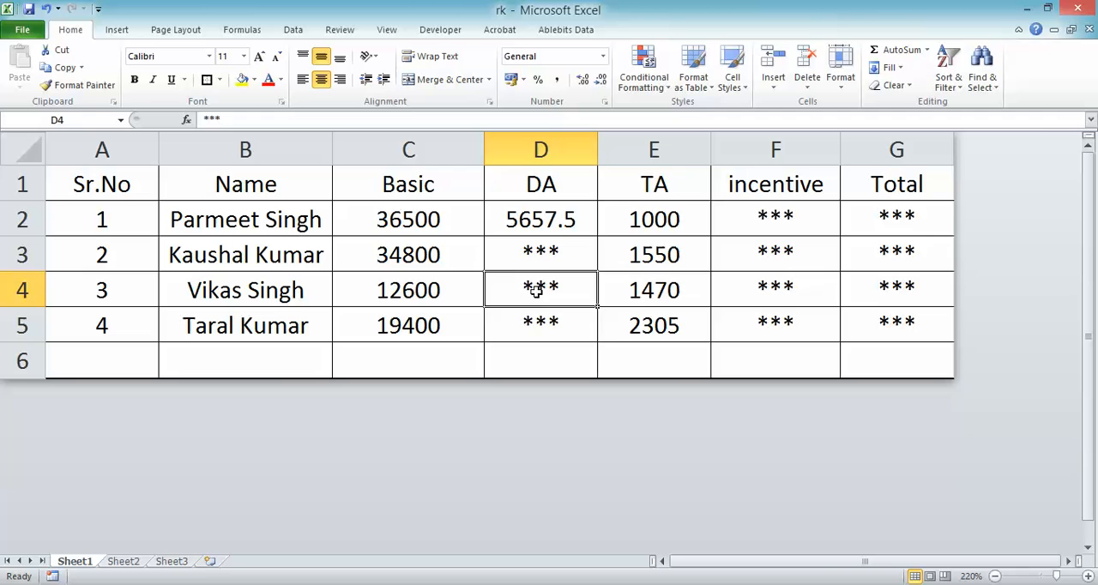
left_click(564, 222)
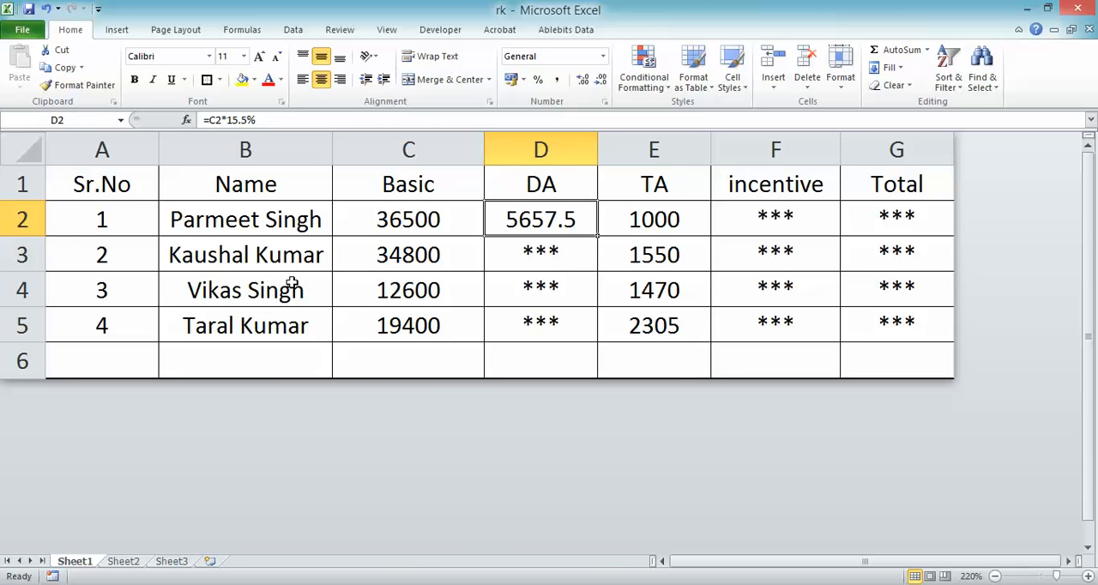
left_click(116, 216)
left_click(129, 296)
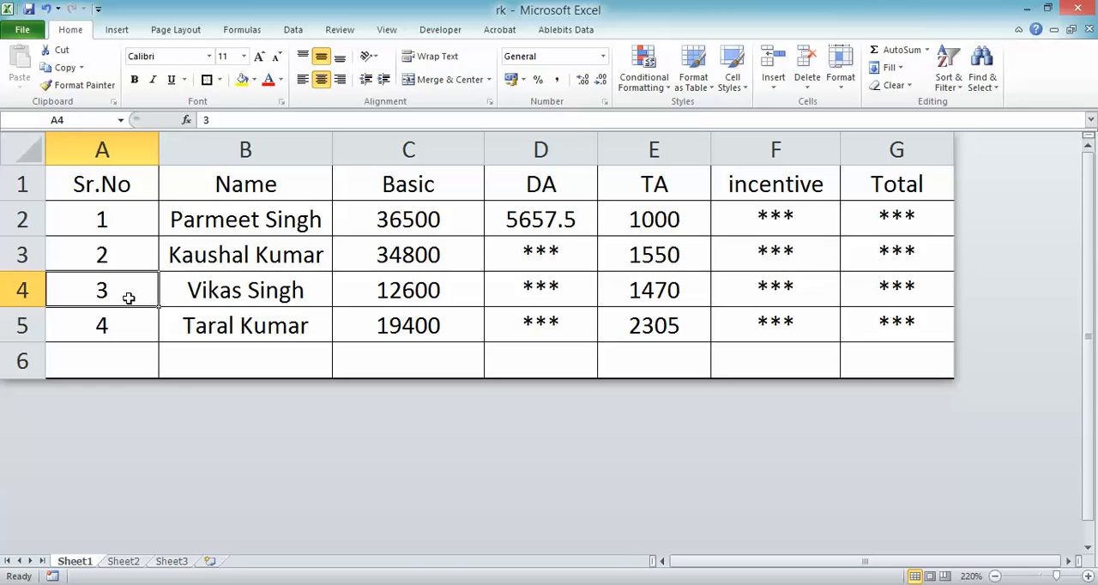
left_click(562, 290)
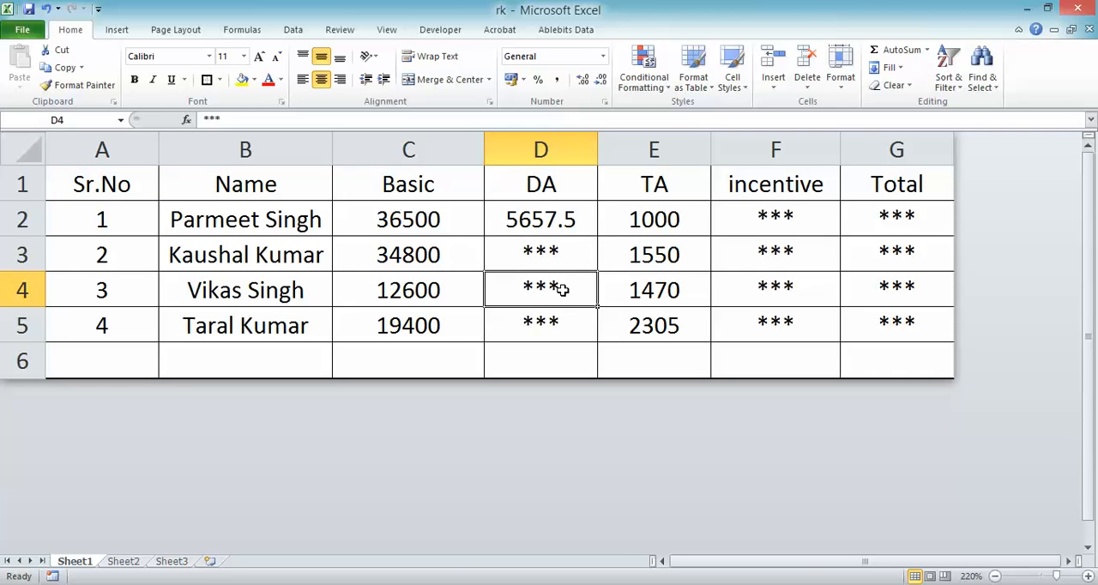
type("=")
left_click(386, 294)
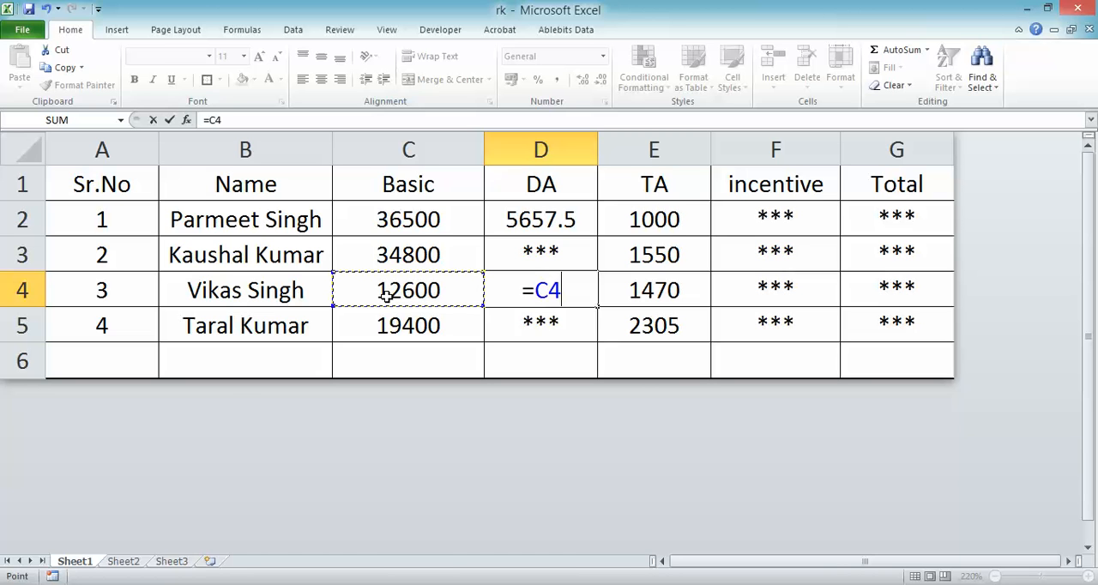
type("*15.5")
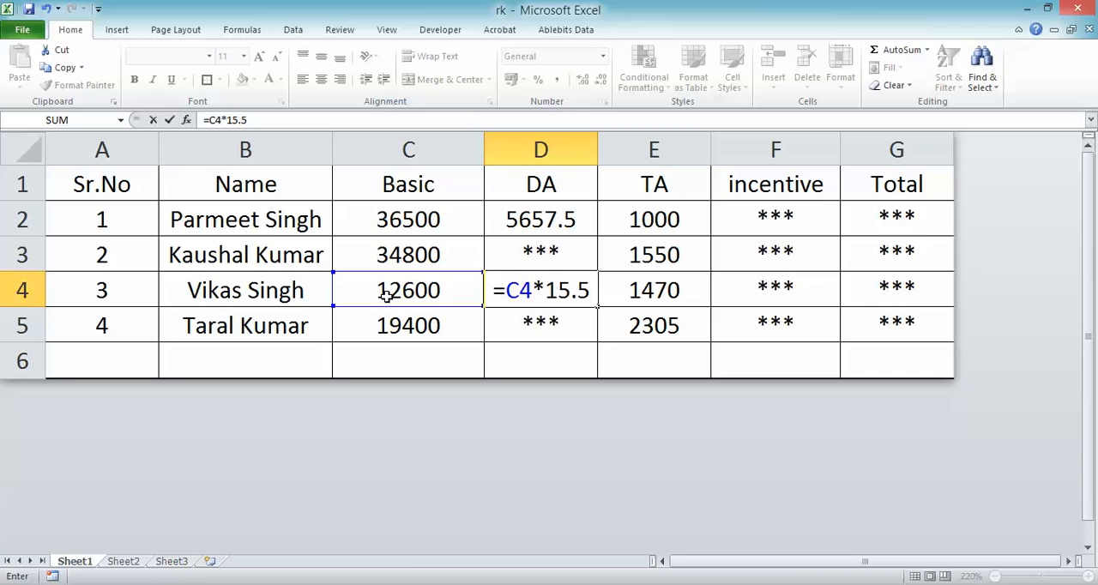
type("%")
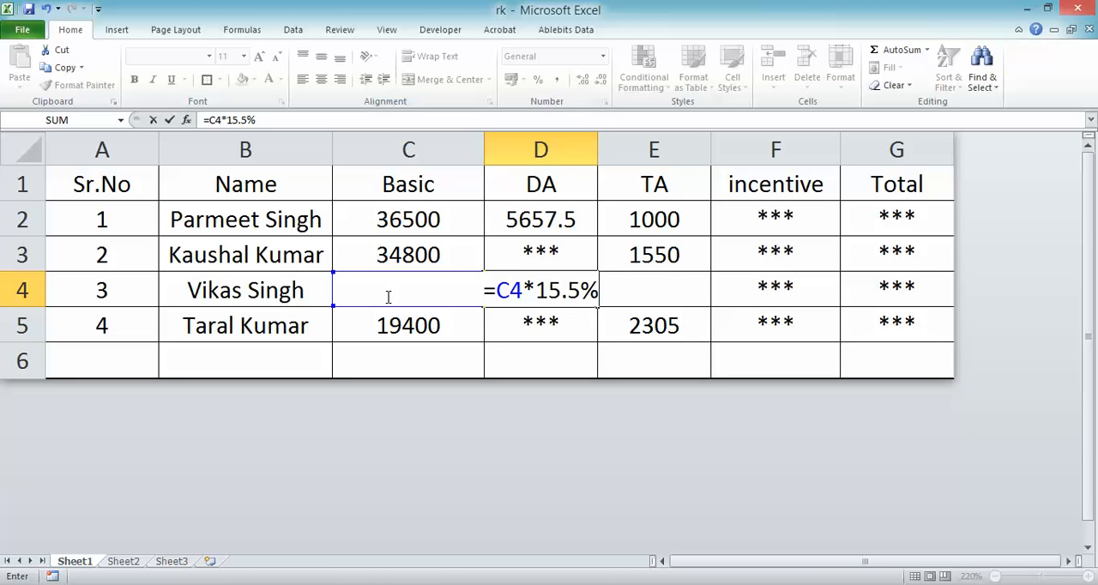
key("Return")
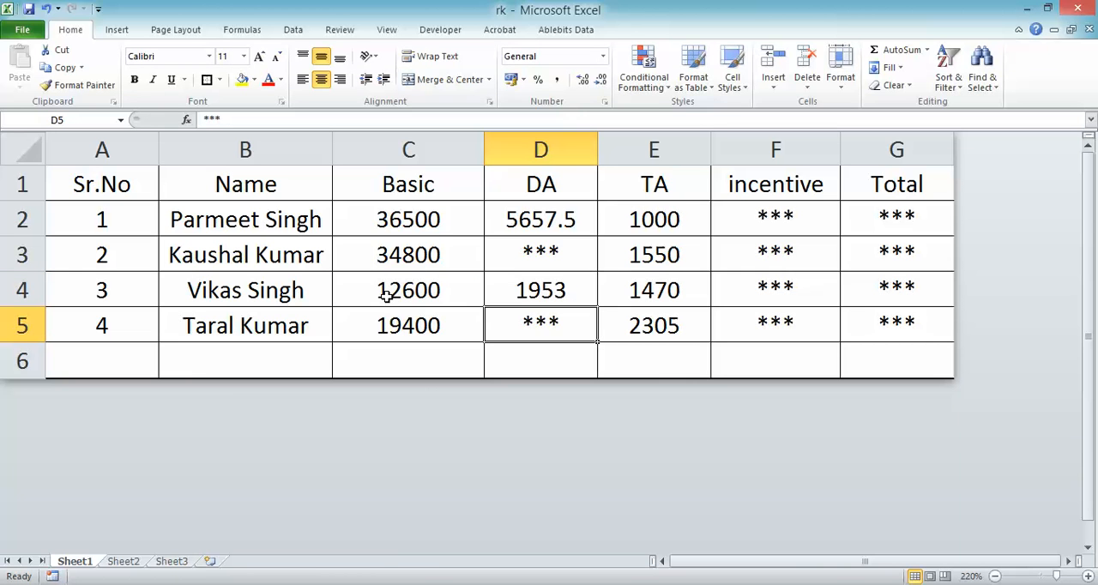
double_click(597, 147)
left_click_drag(571, 143, 616, 148)
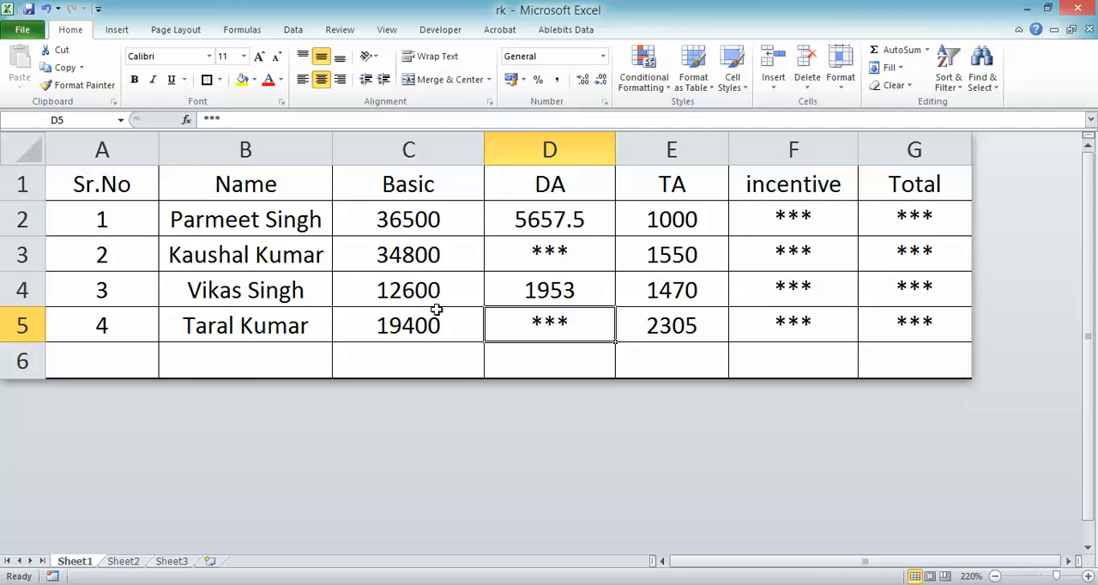
- Check the second DA question in Notepad, then return to Excel and calculate serial number 2's DA in D3 with =C3*12%
key("alt+Tab")
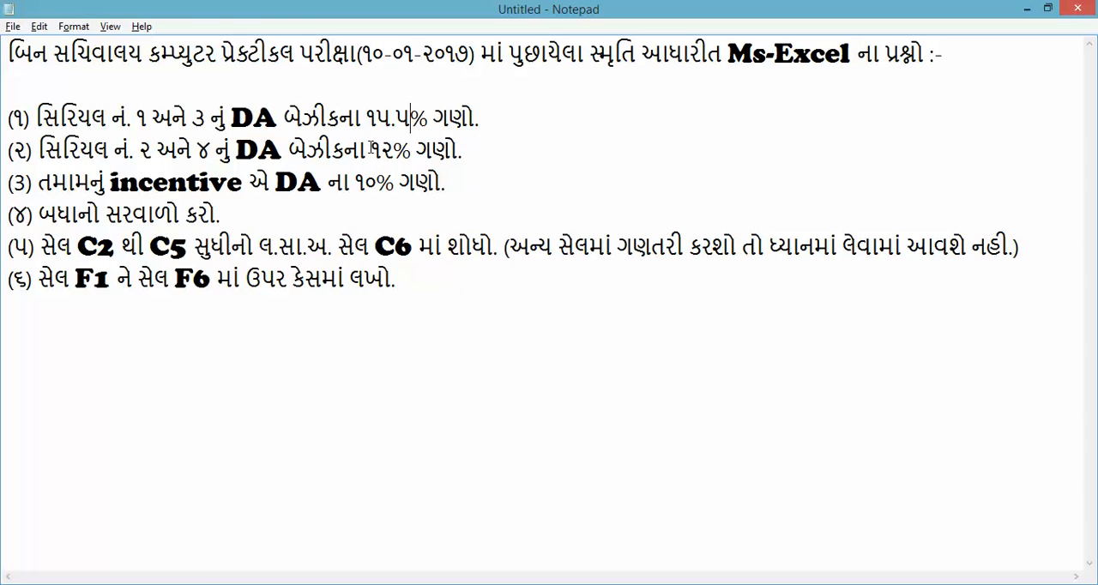
key("alt+Tab")
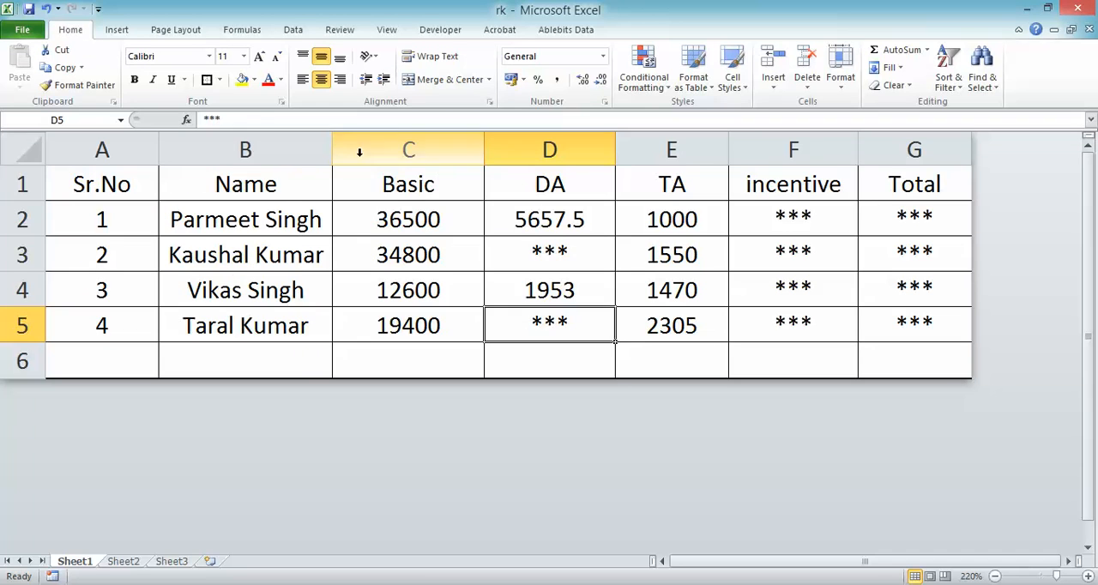
left_click(270, 255)
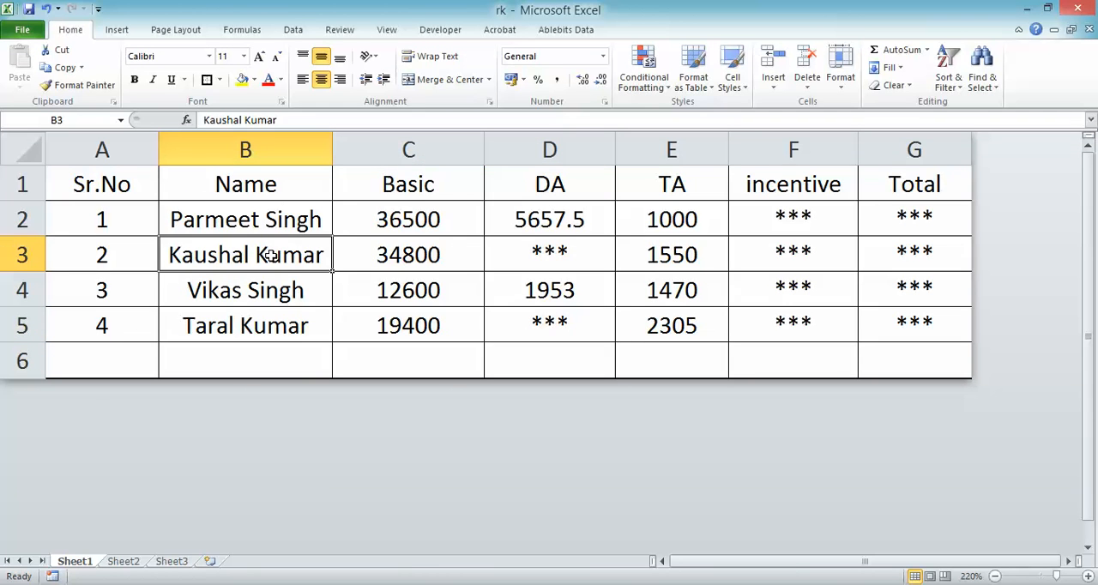
left_click(292, 324)
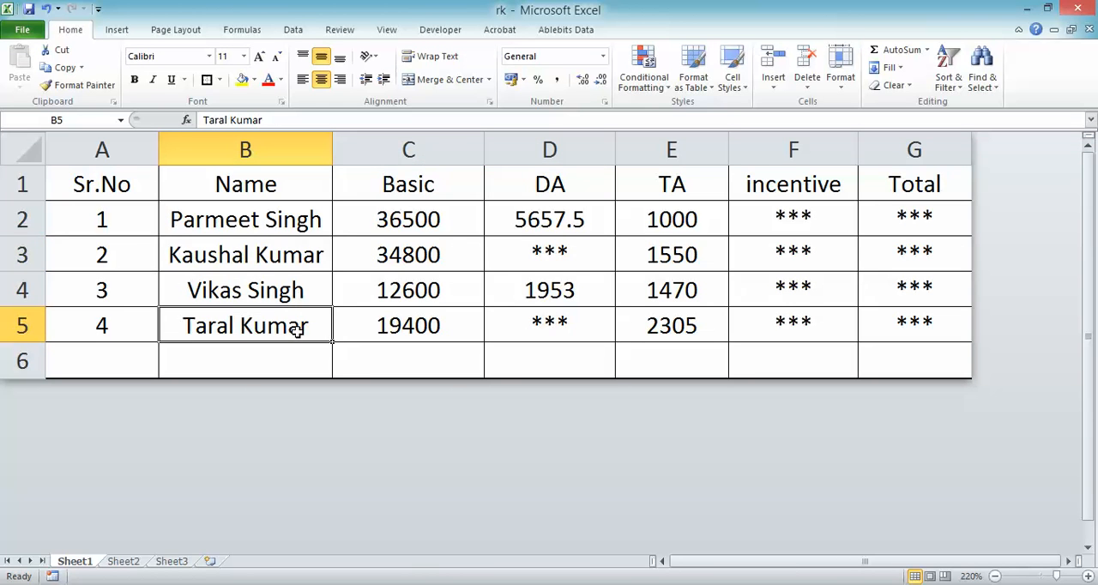
left_click(517, 250)
type("=")
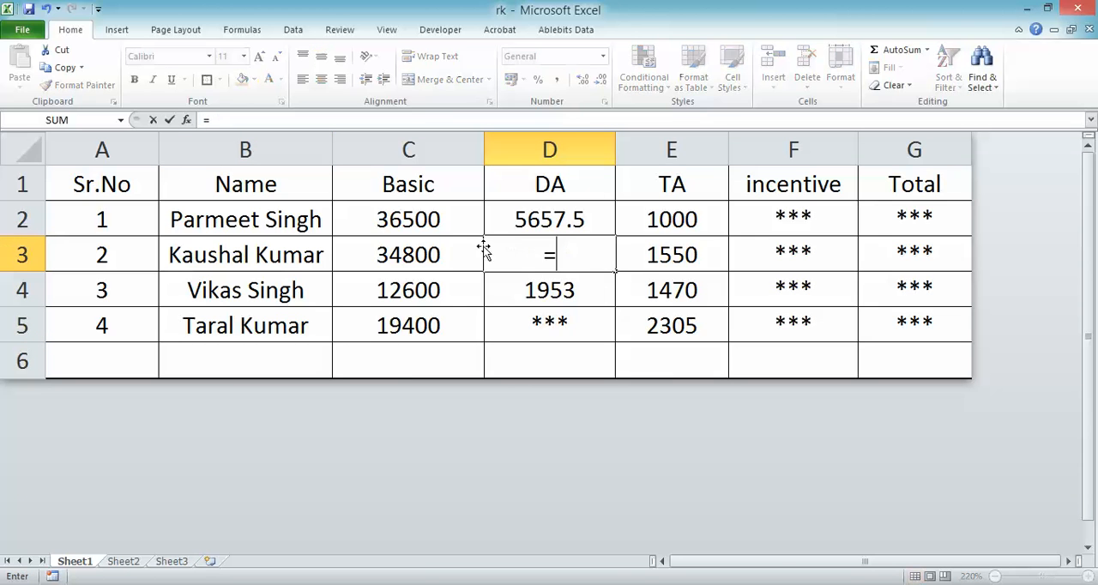
left_click(413, 258)
type("*12")
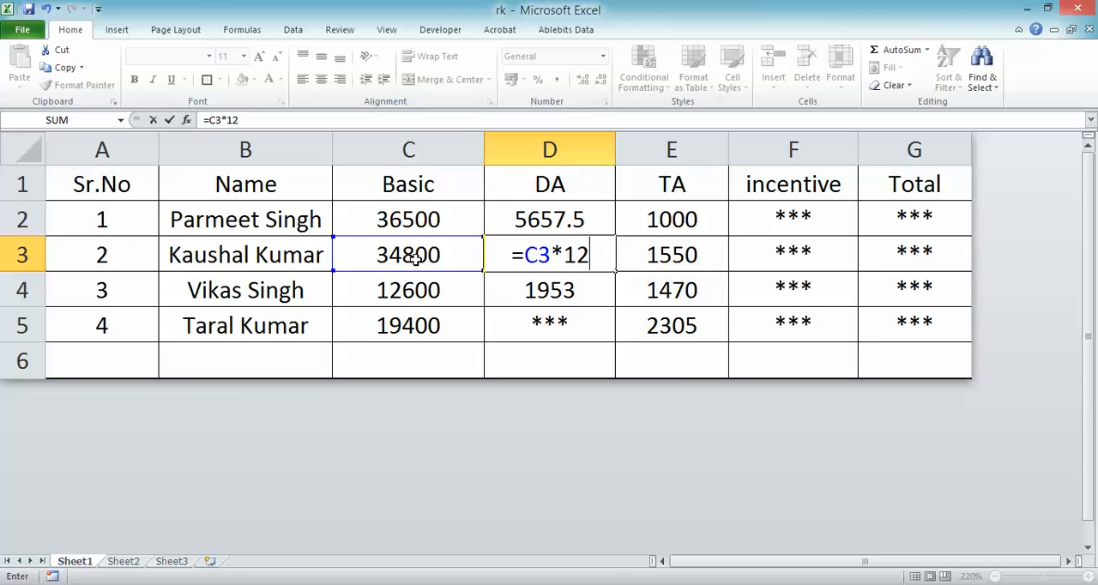
type("%")
key("Return")
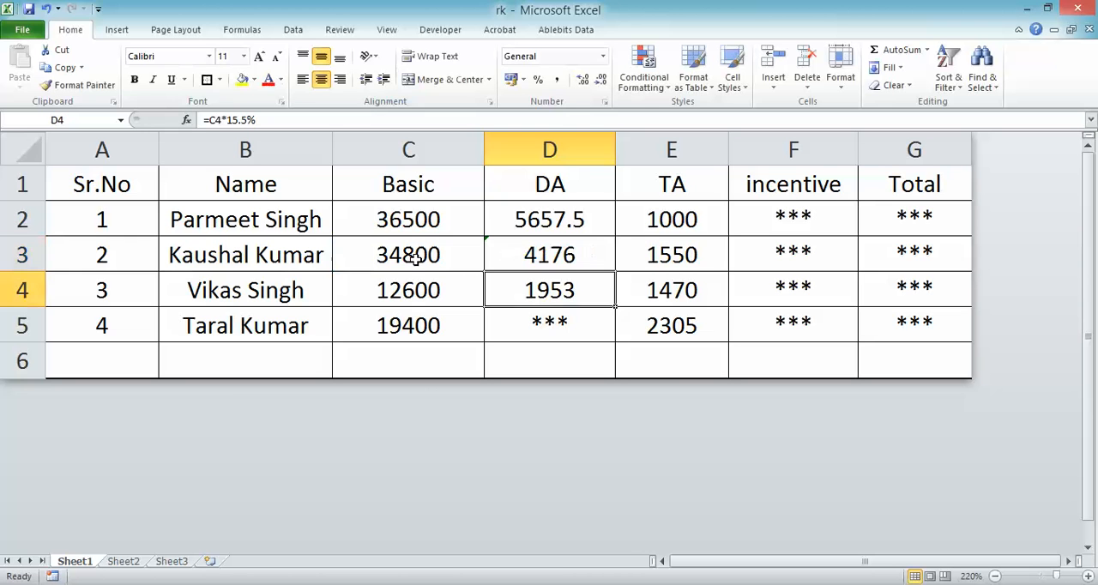
- Calculate the DA for serial number 4 in D5 as 12% of Basic with =C5*12%
left_click(533, 318)
type("=")
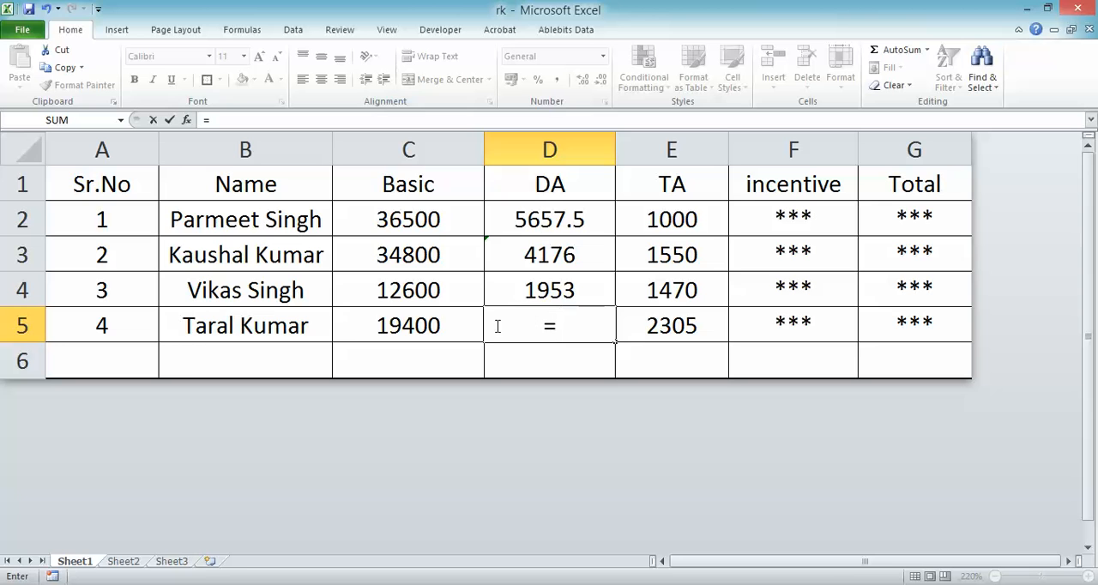
left_click(392, 323)
type("*12%")
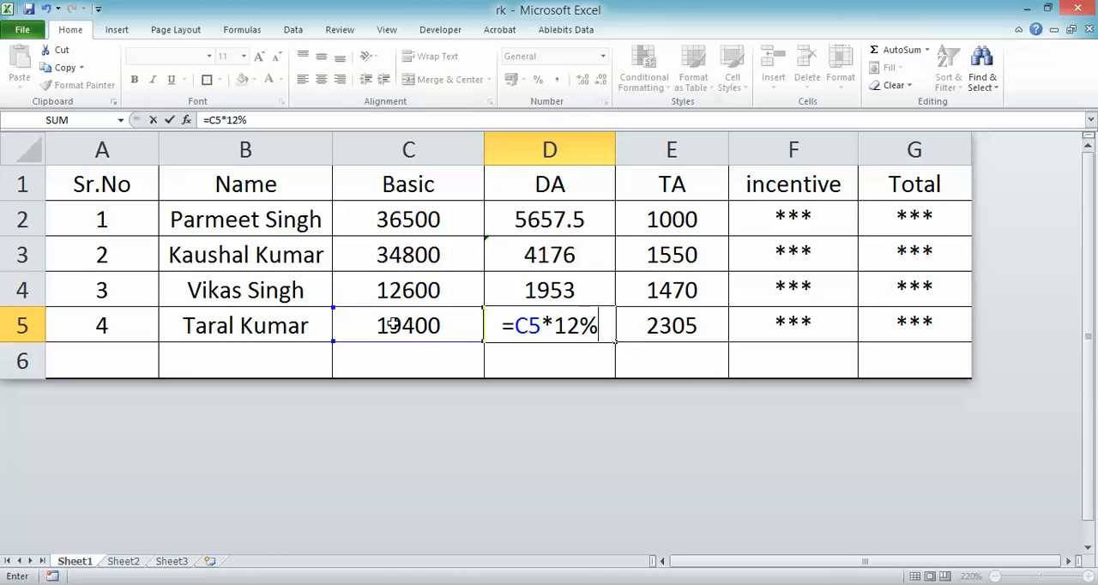
key("Return")
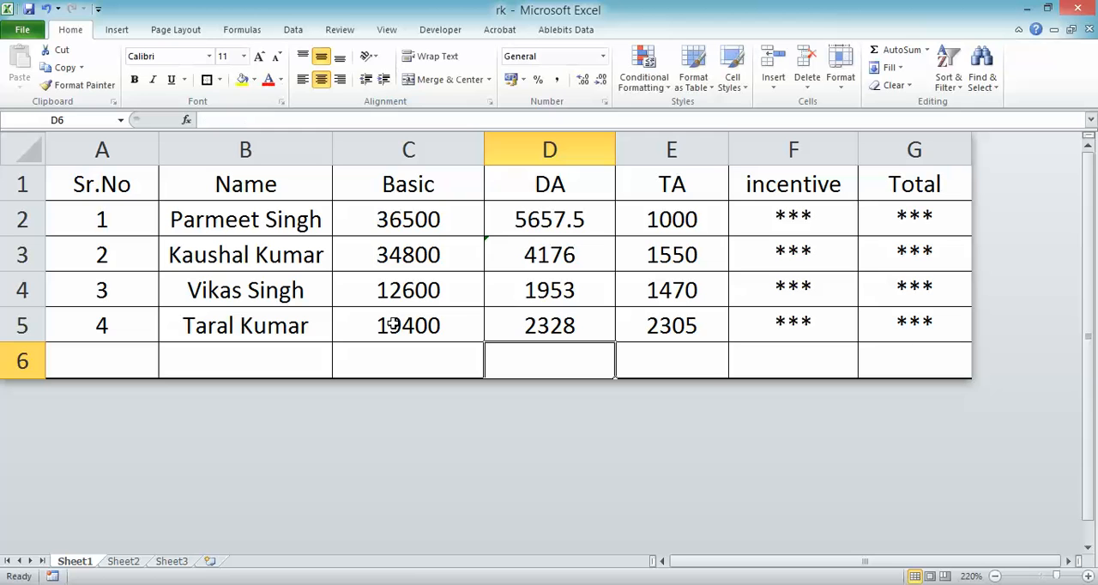
- Review the existing TA values for all four records in column E
left_click(659, 213)
key("Down")
key("Down")
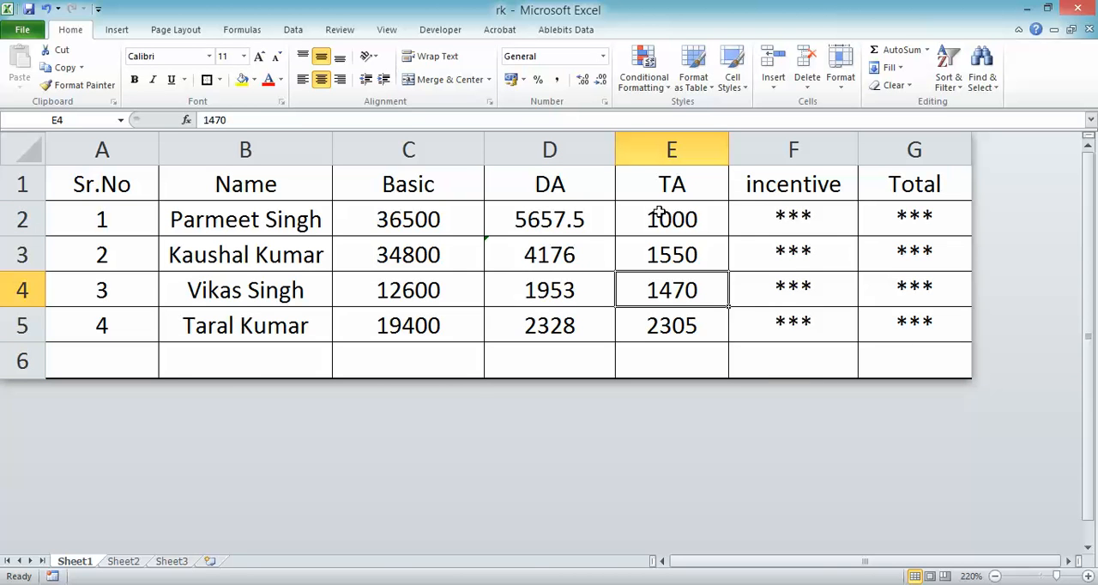
key("Down")
key("Down")
key("Up")
key("Up")
key("Up")
key("Up")
key("Up")
- Read the incentive question in Notepad, then return to Excel and examine the incentive heading and the first record's Basic and DA
key("alt+Tab")
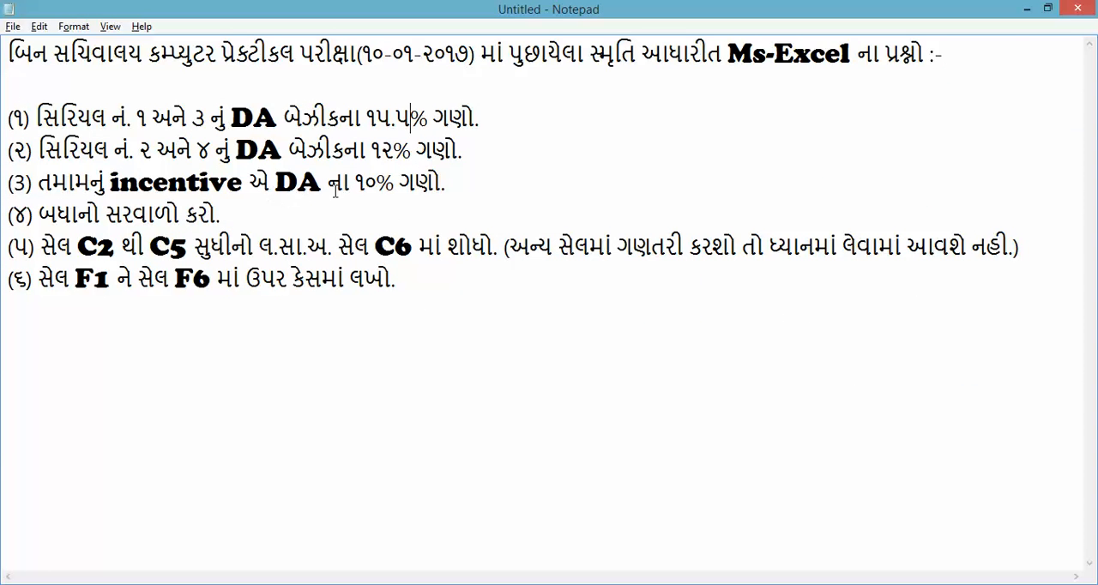
left_click(374, 184)
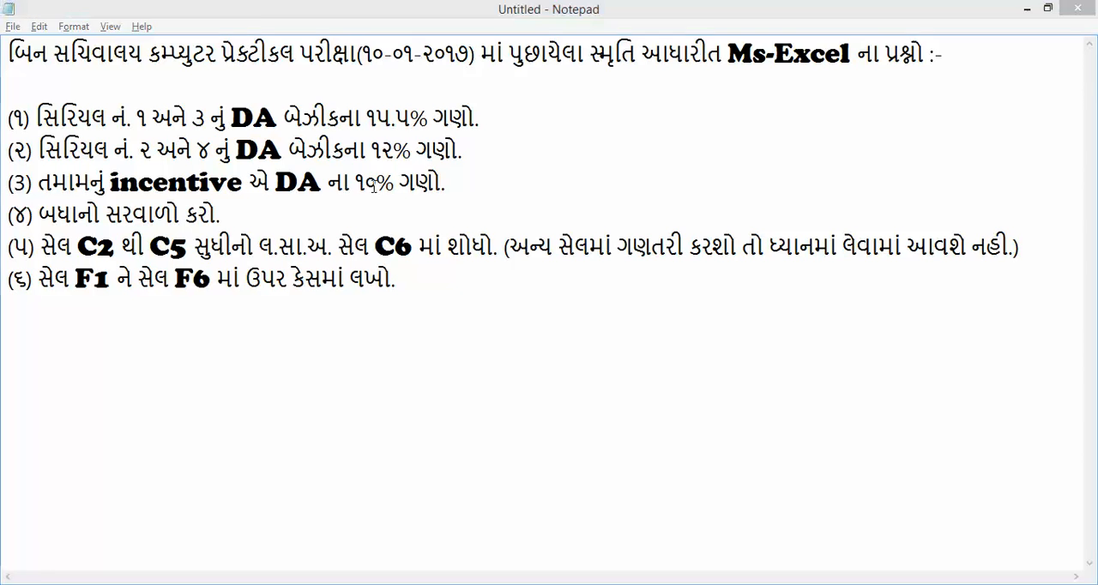
key("alt+Tab")
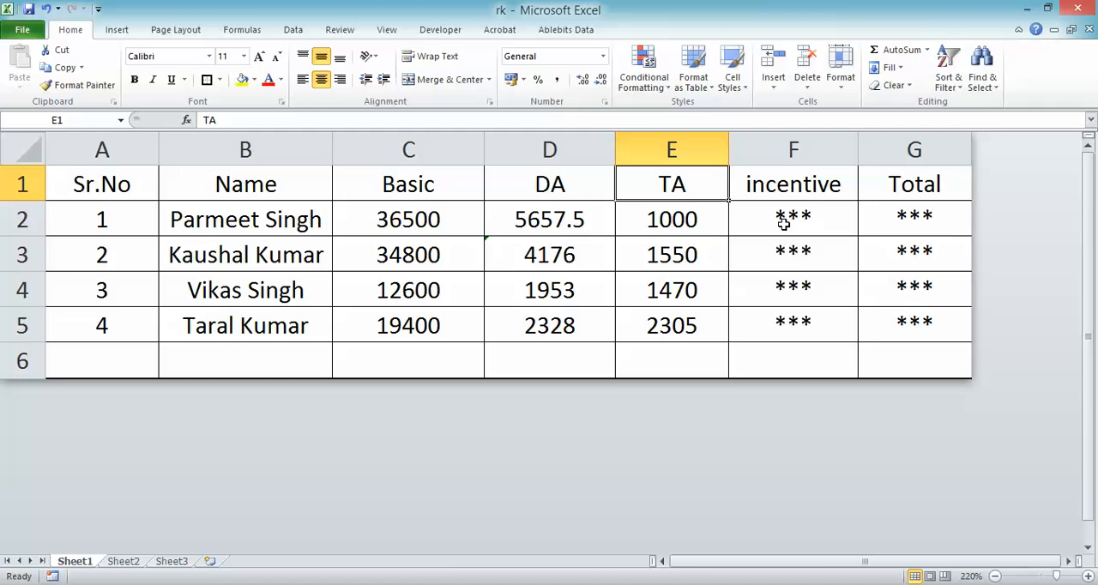
key("alt+Tab")
key("alt+Tab")
left_click(789, 194)
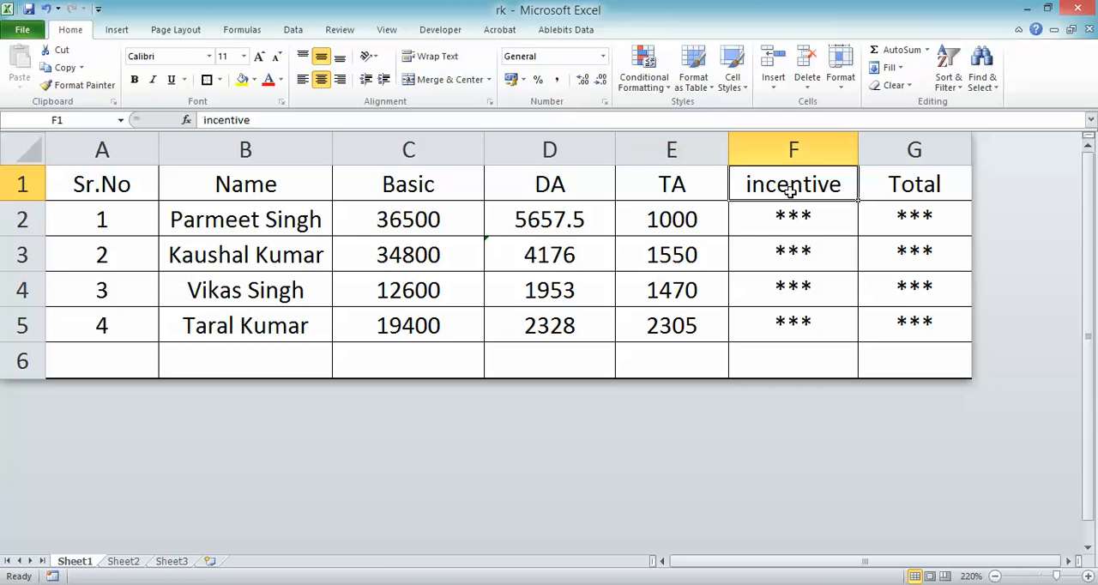
left_click(438, 228)
left_click(535, 220)
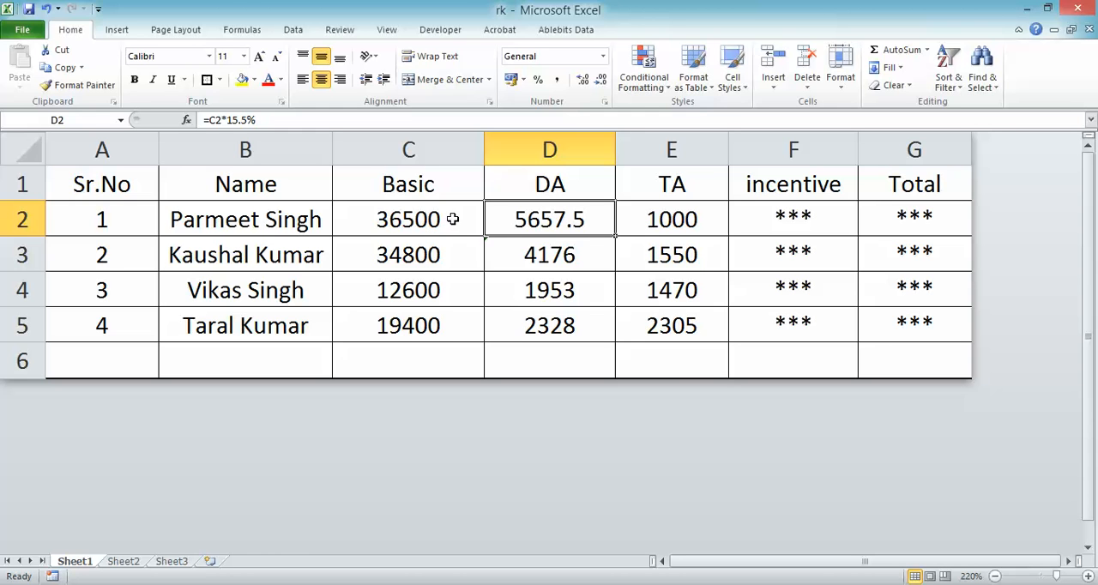
left_click(769, 177)
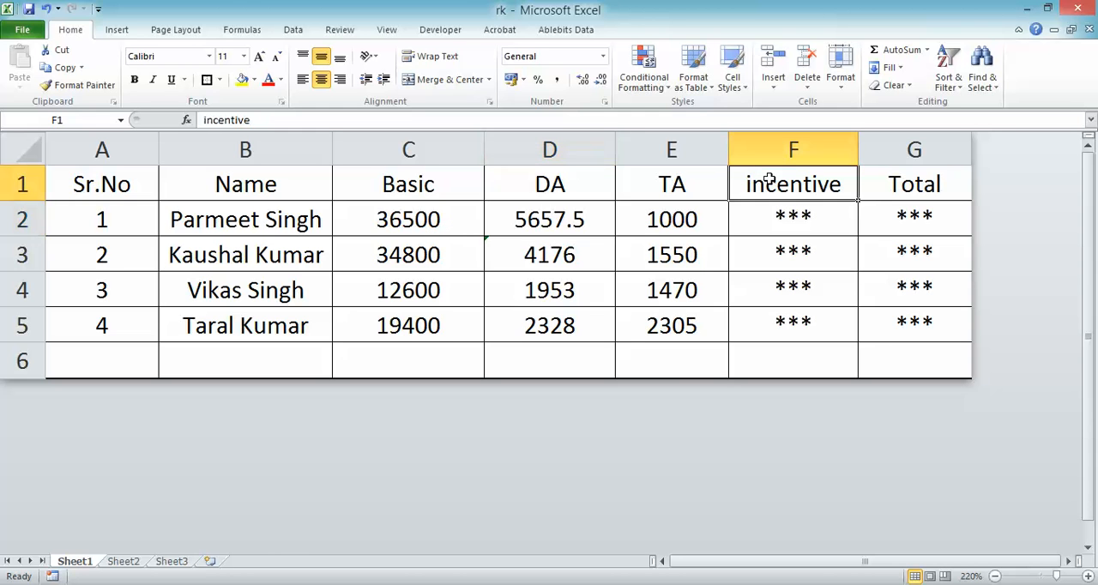
left_click(580, 215)
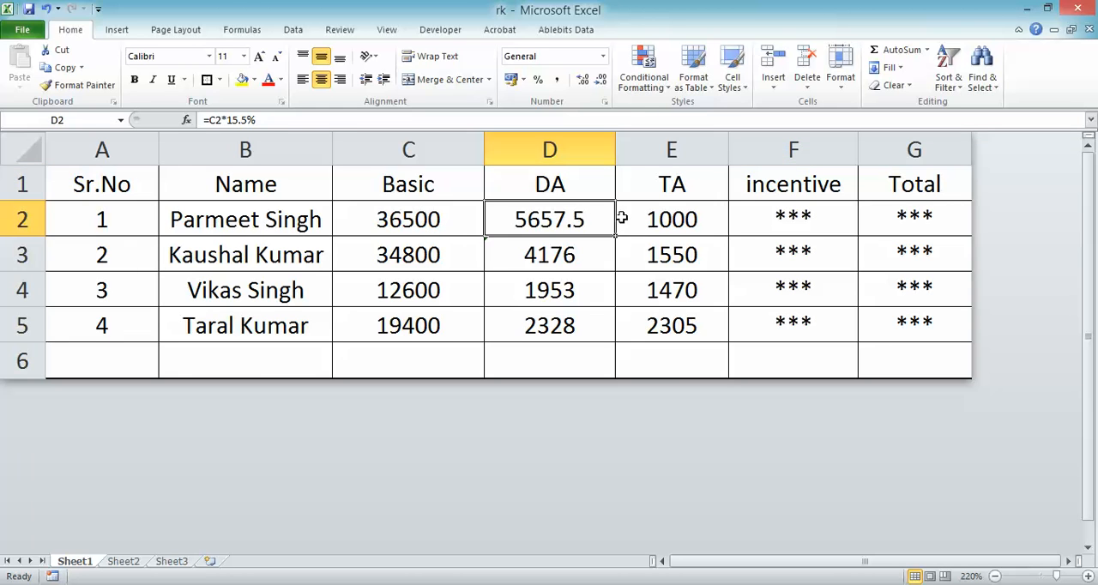
- Calculate the incentive for serial number 1 in F2 as 10% of DA with =D2*10%
left_click(764, 225)
type("=")
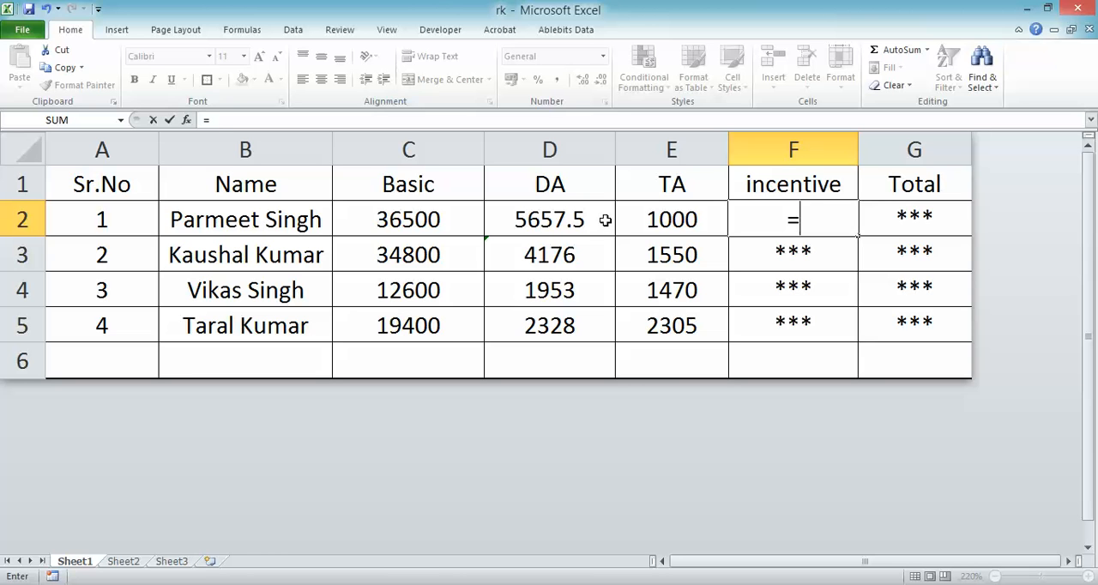
left_click(590, 221)
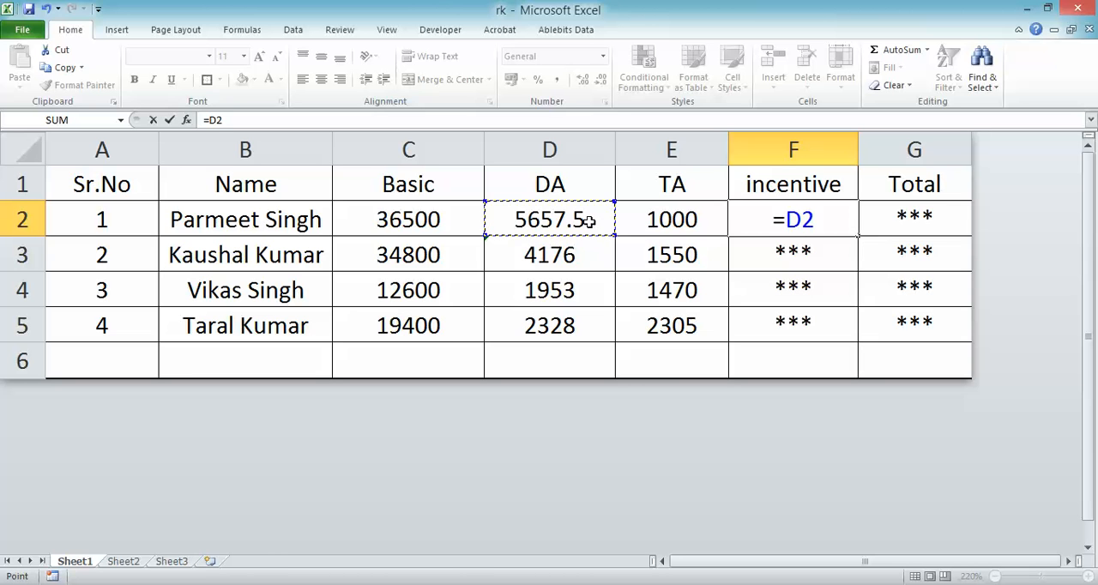
type("*10")
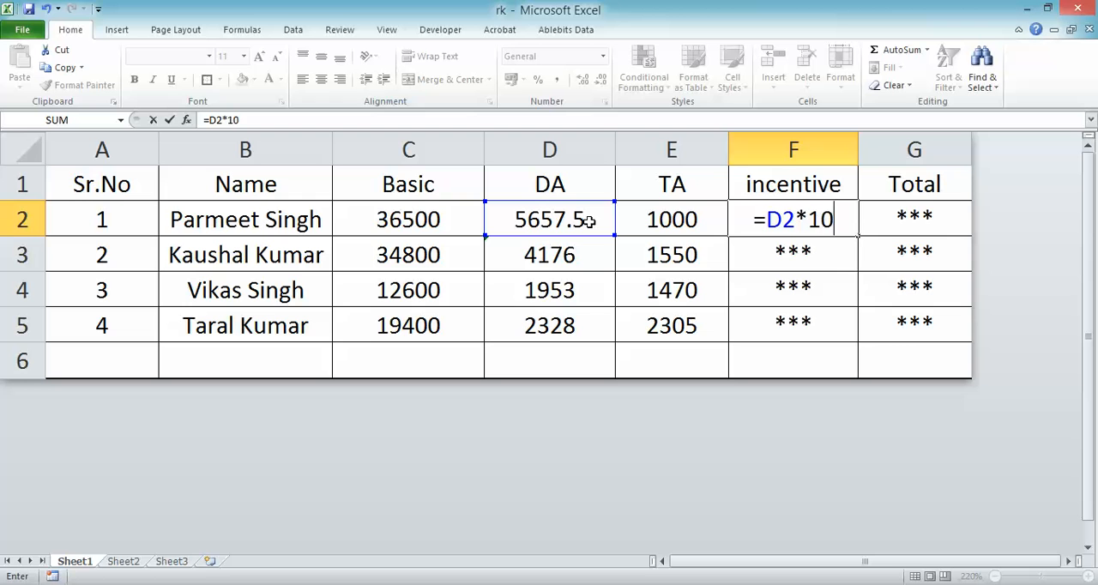
type("%")
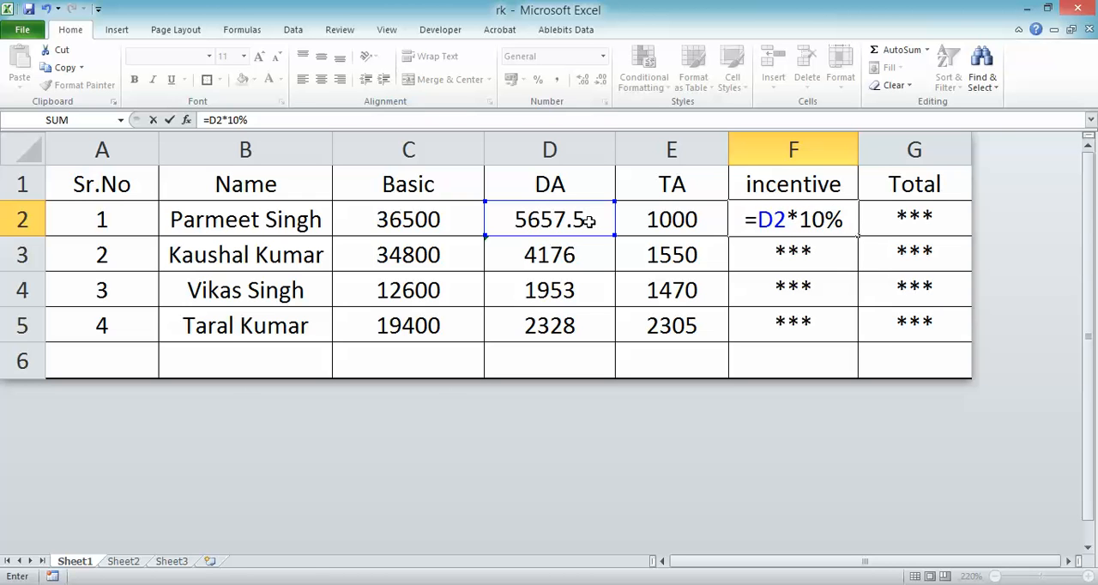
key("Return")
- Fill the incentive formula from F2 down to F5 and check the copied formulas in the cells below
left_click(777, 222)
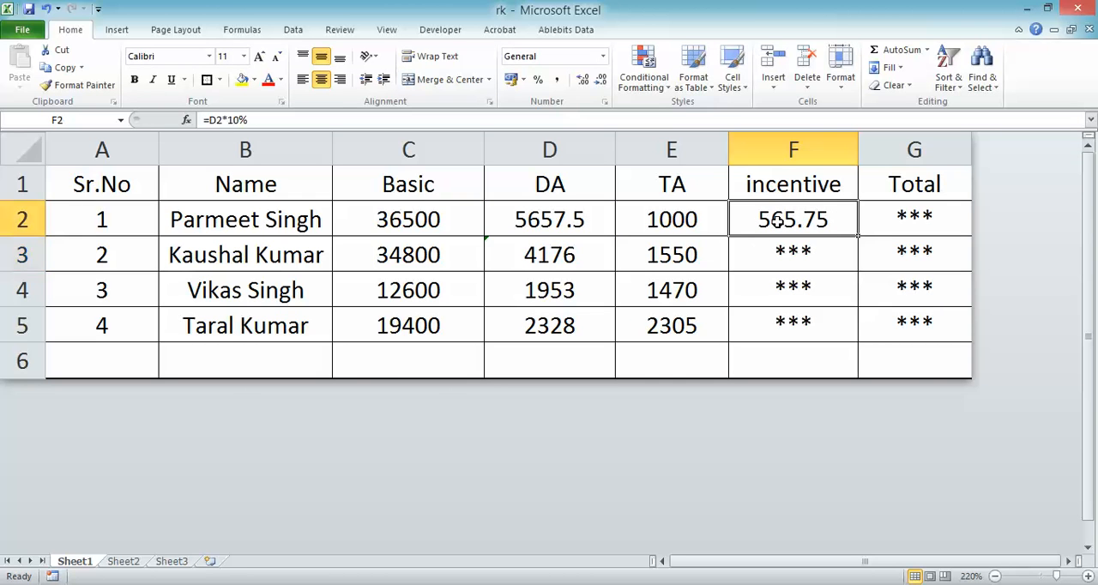
double_click(857, 236)
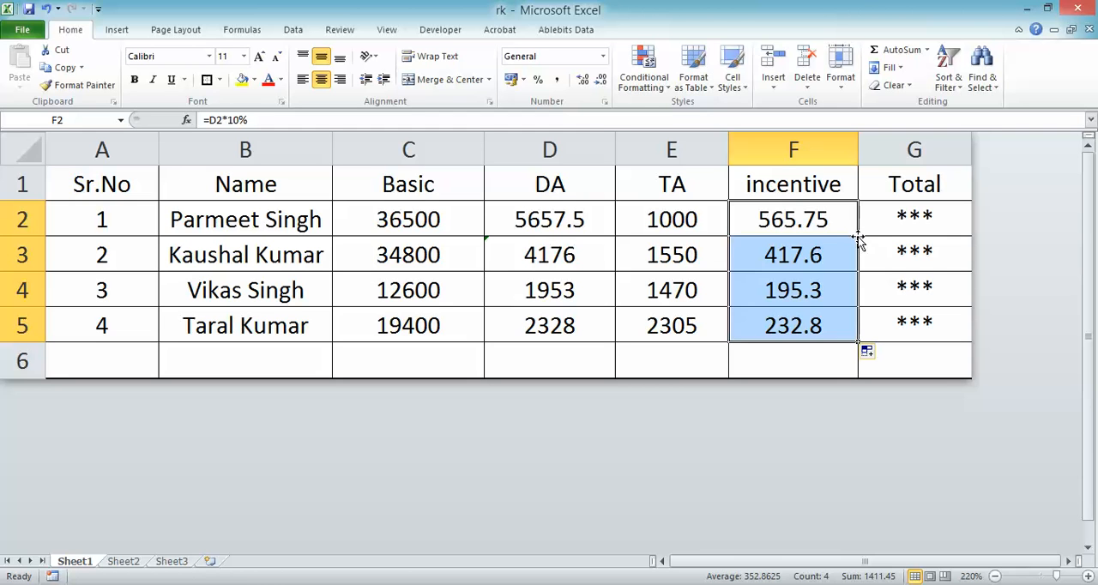
left_click(807, 253)
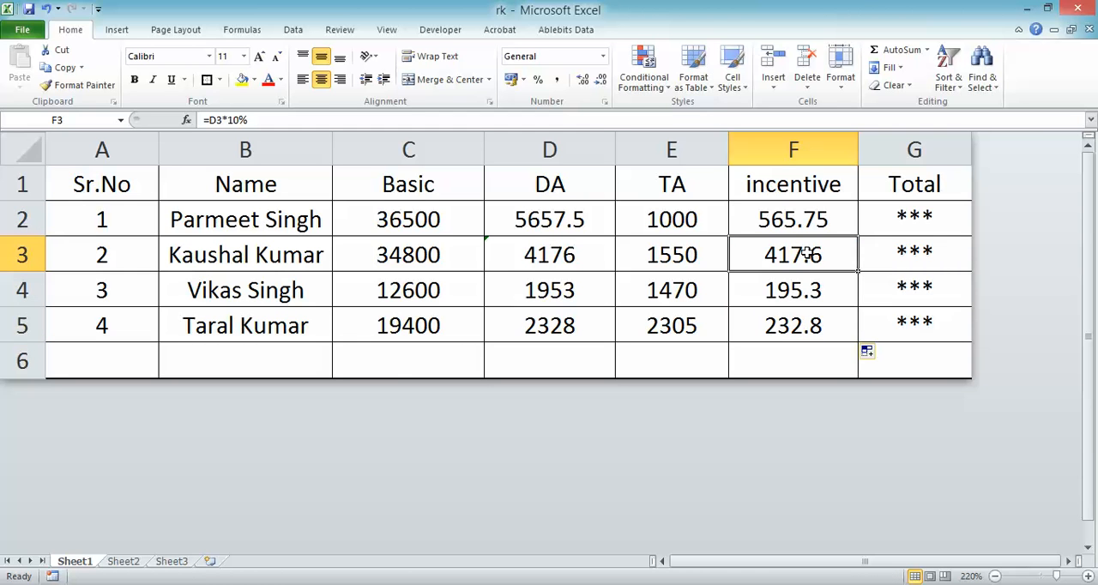
left_click(806, 299)
left_click(798, 265)
left_click(786, 313)
left_click(791, 254)
left_click(812, 290)
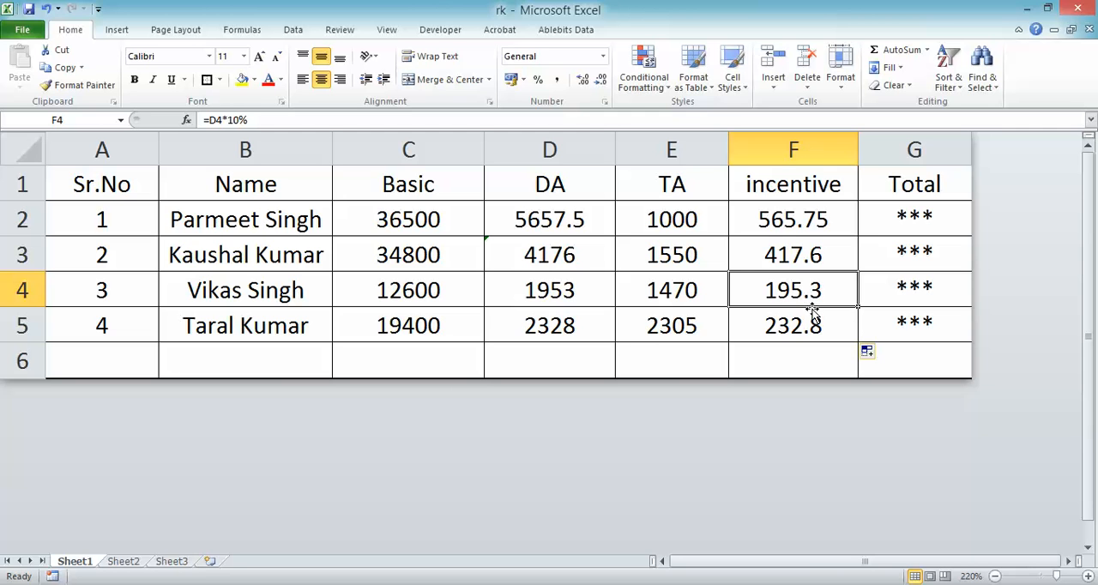
- Check the incentive formulas in F5 and F3, read the totals question in Notepad, and return to Excel
left_click(813, 326)
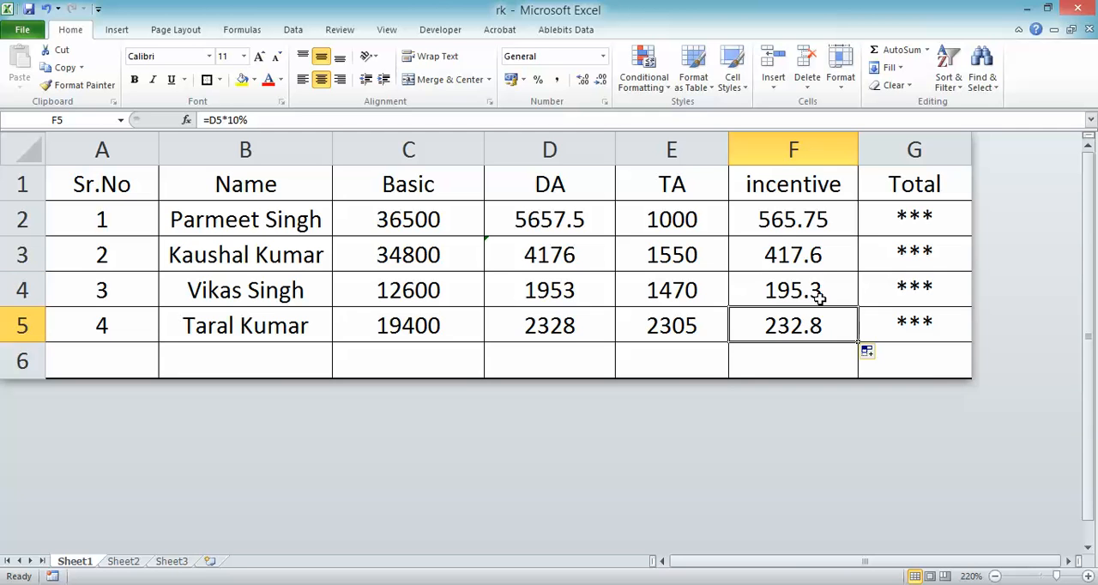
left_click(821, 263)
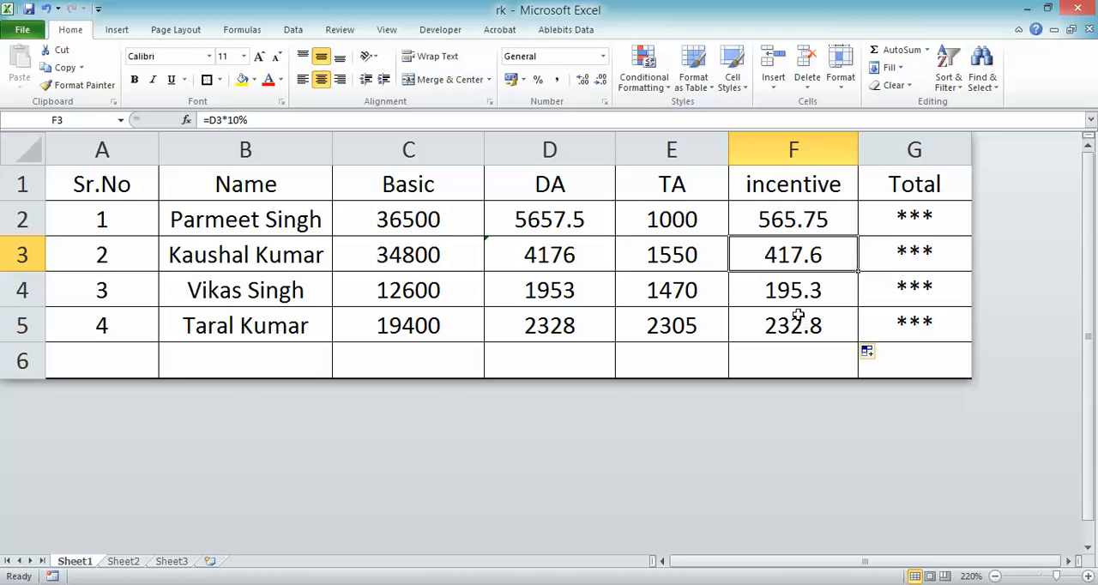
key("alt+Tab")
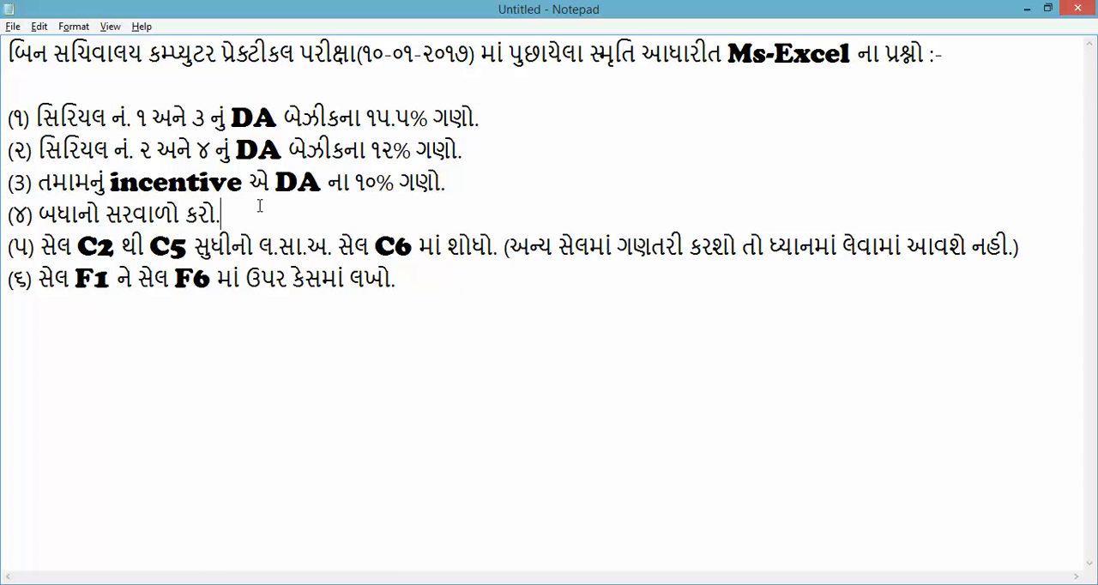
key("alt+Tab")
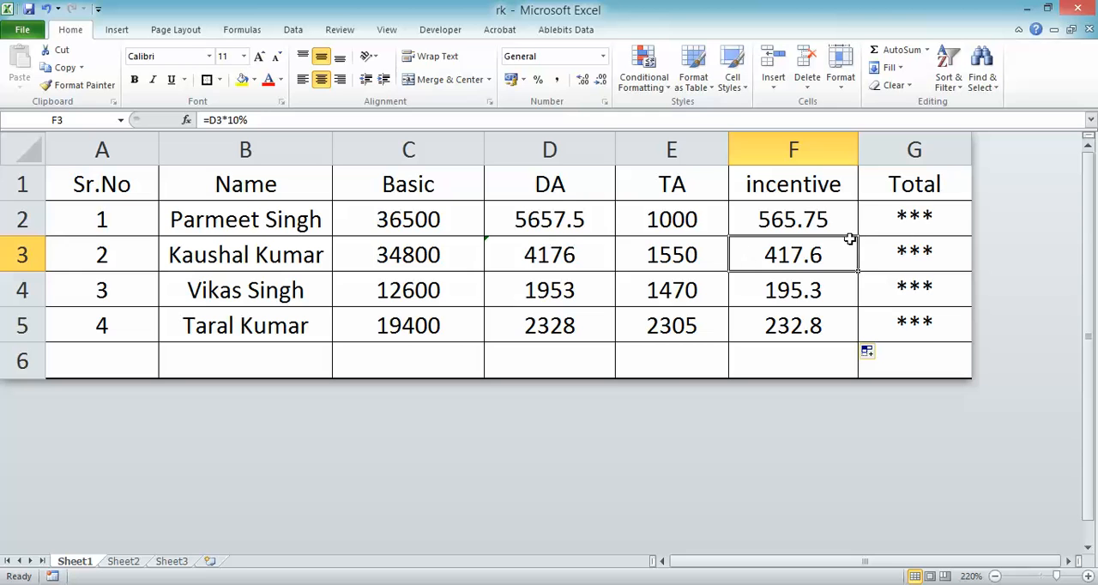
- Try to calculate serial number 1's total in G2 by adding DA, TA and incentive with =D2+E2+F2
left_click(914, 218)
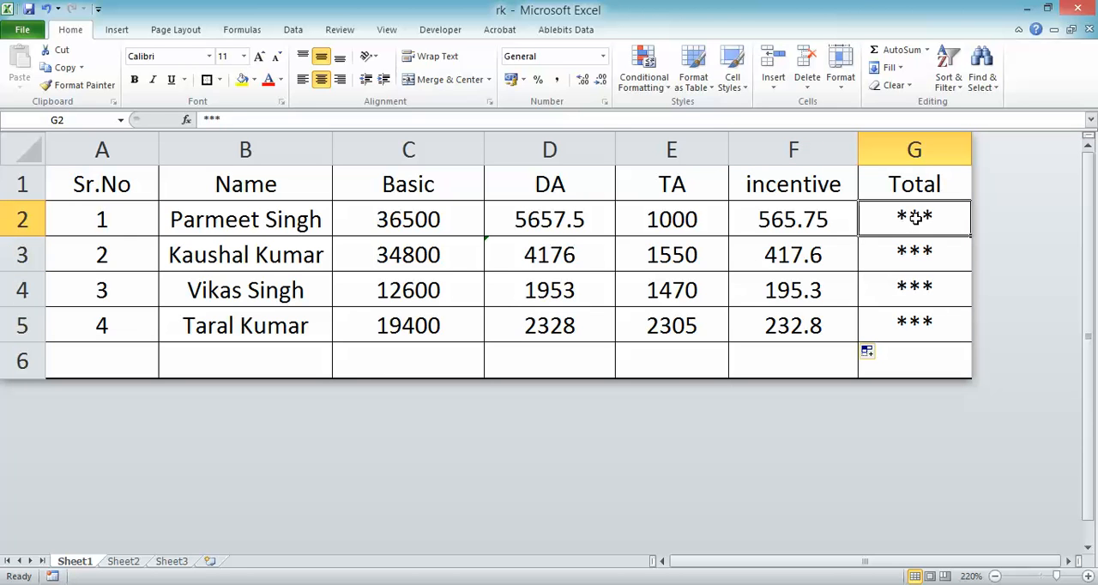
key("BackSpace")
type("=")
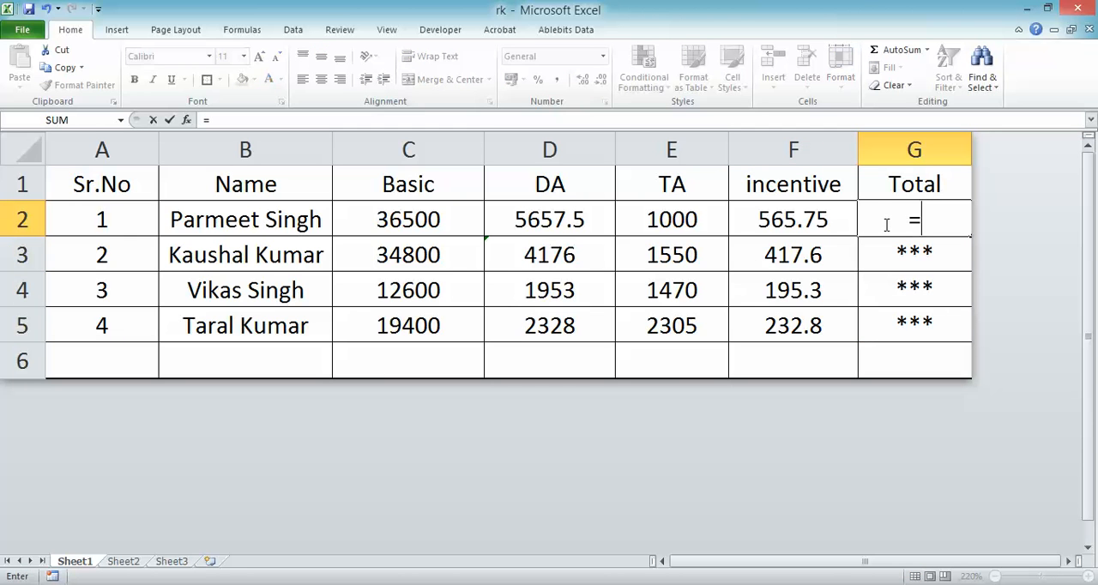
left_click(601, 225)
type("+")
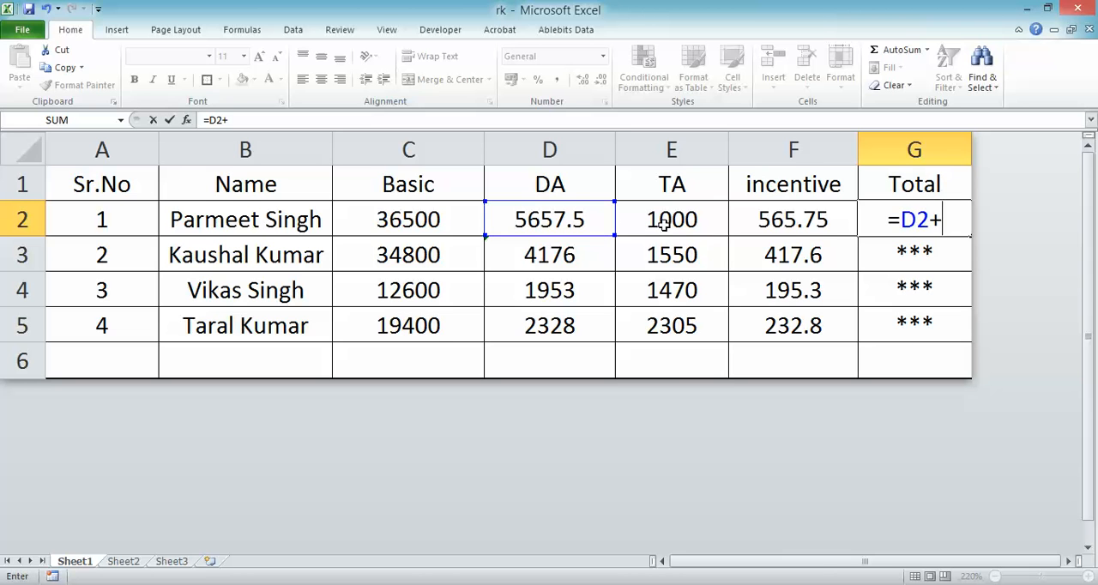
left_click(676, 221)
type("+")
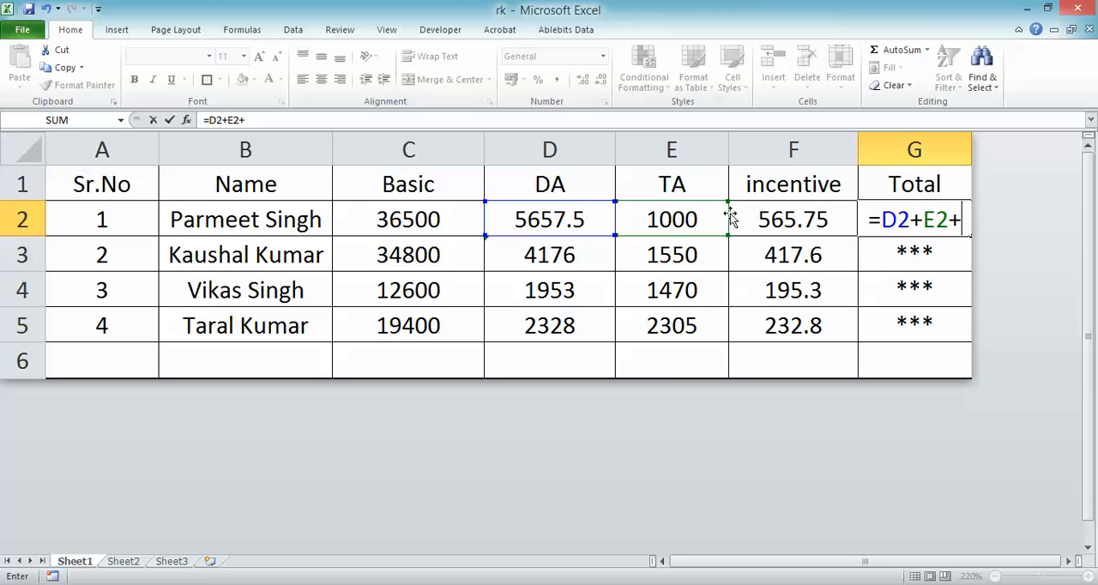
left_click(763, 218)
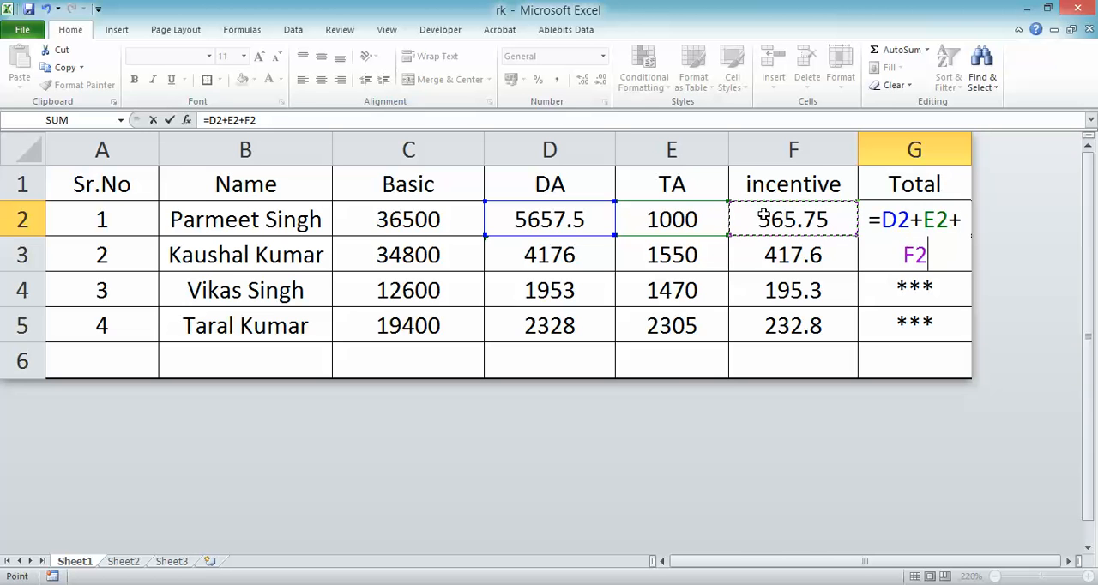
key("Return")
left_click(907, 222)
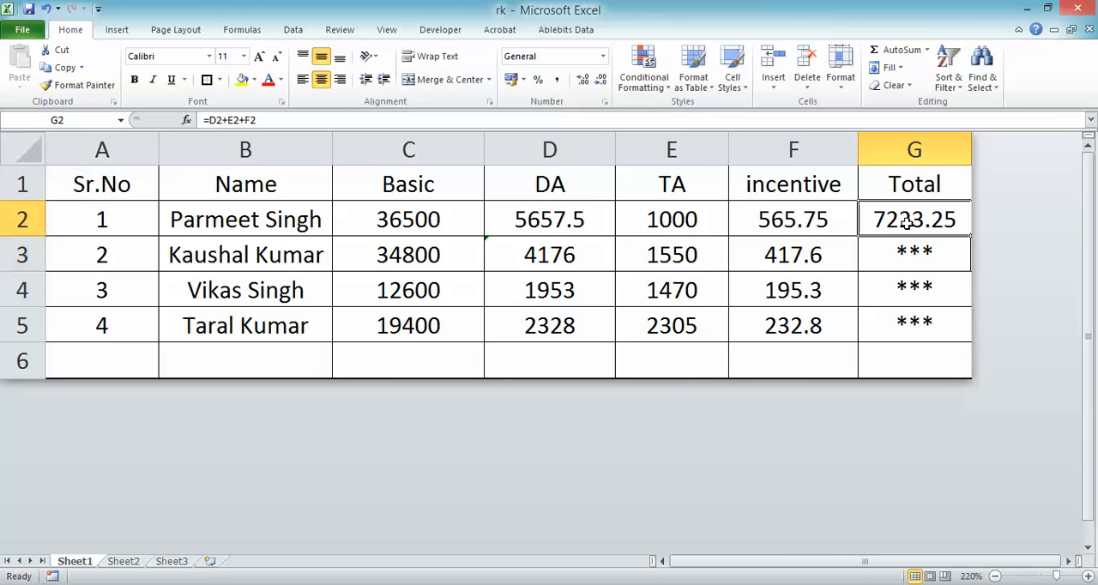
type("=")
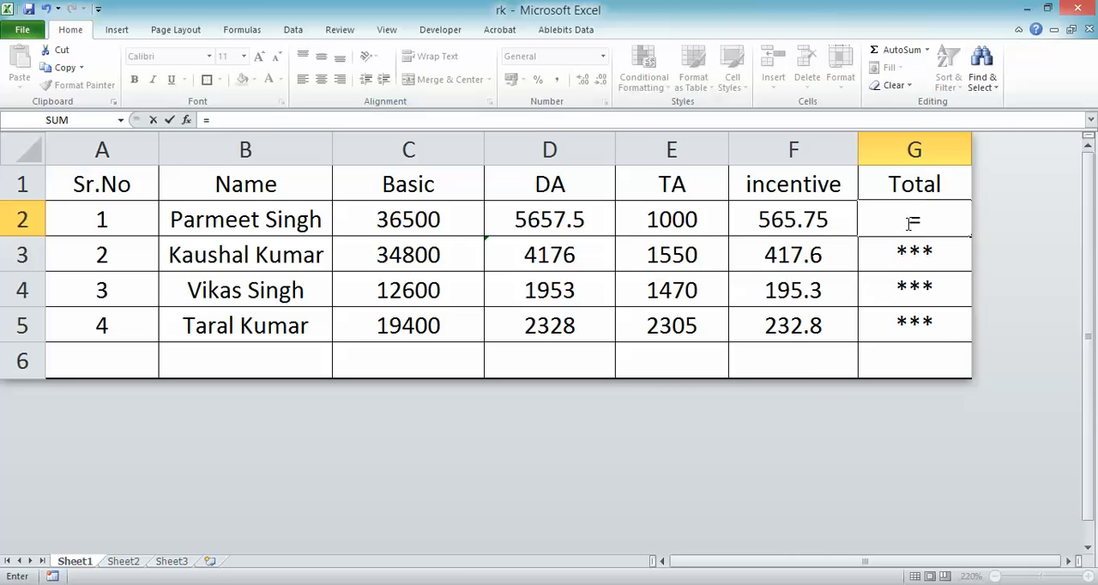
type("sum(")
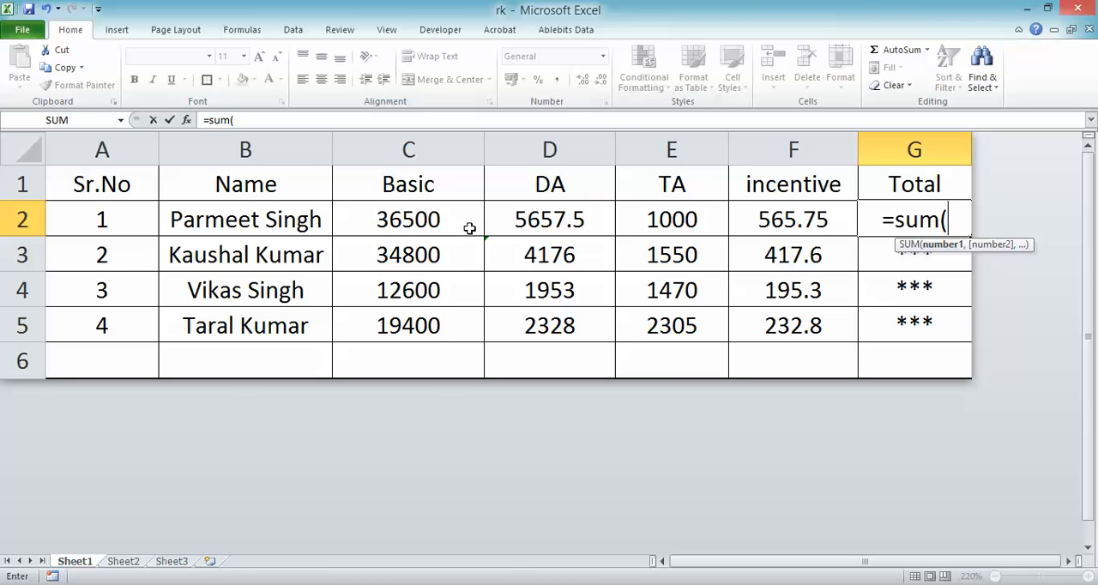
key("BackSpace")
key("BackSpace")
key("BackSpace")
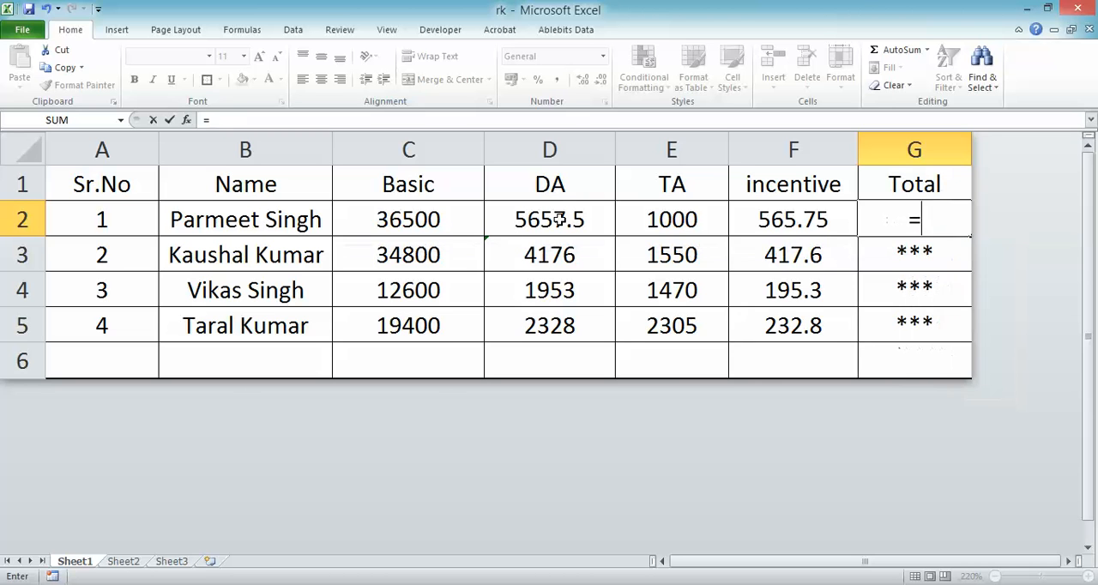
key("Escape")
left_click(846, 322)
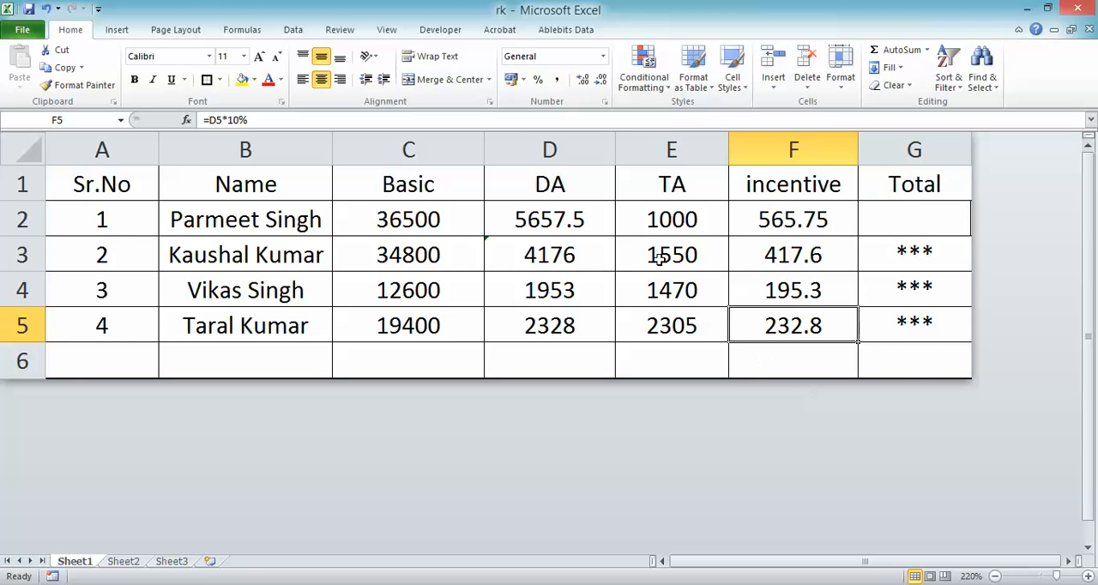
left_click(449, 219)
- Calculate the total for serial number 1 in G2 from Basic through incentive with =SUM(C2:F2)
left_click(920, 213)
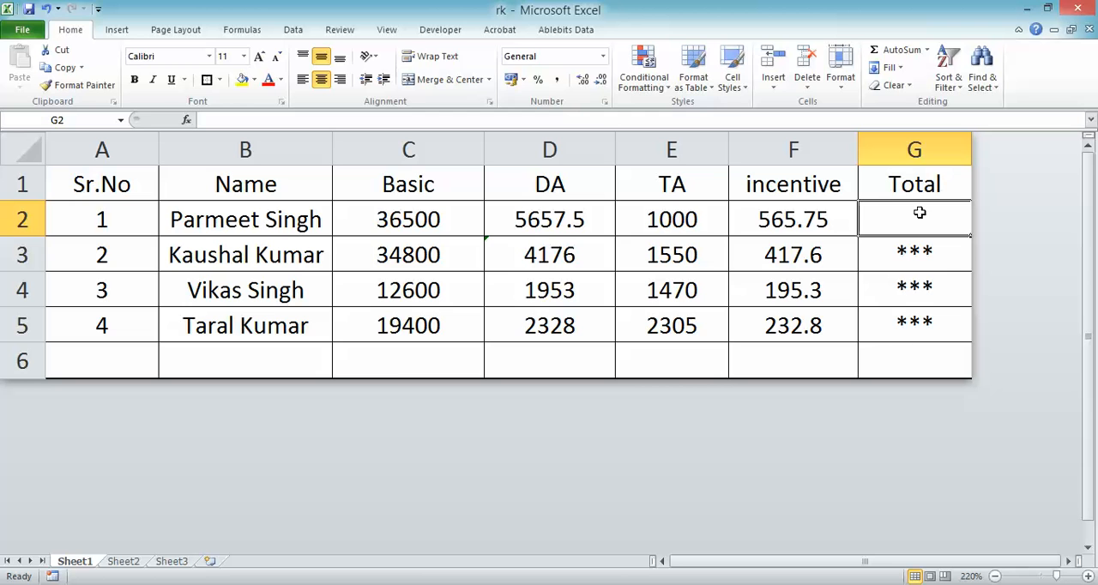
type("=")
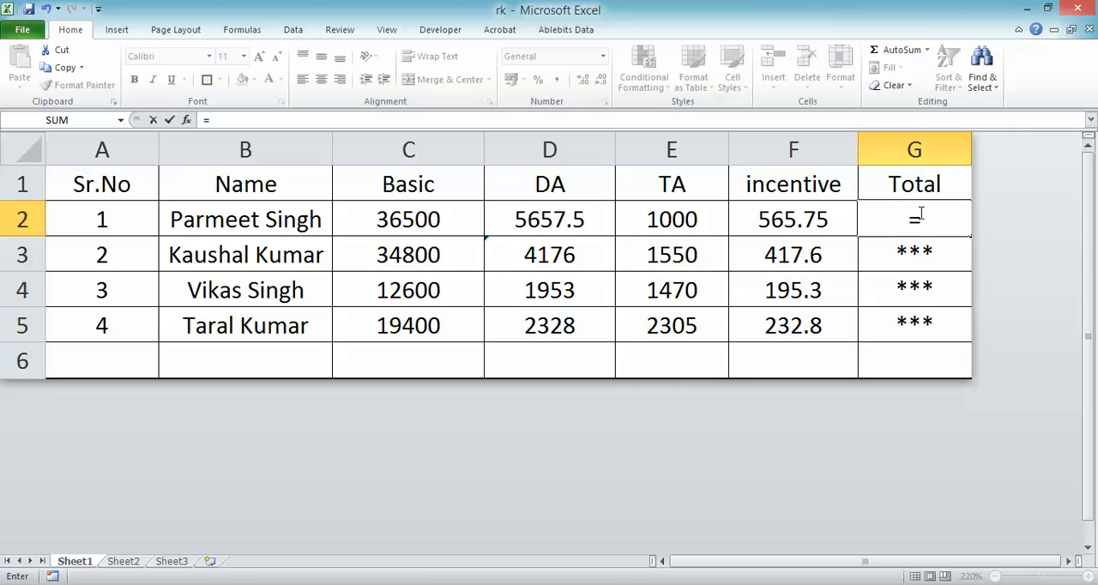
type("sum(")
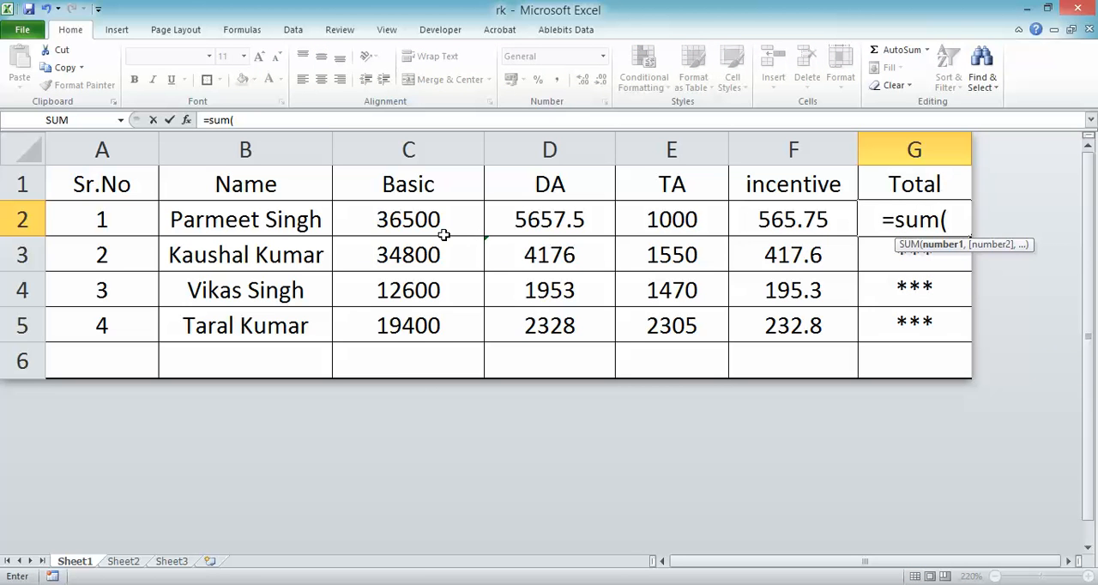
left_click_drag(408, 225, 766, 216)
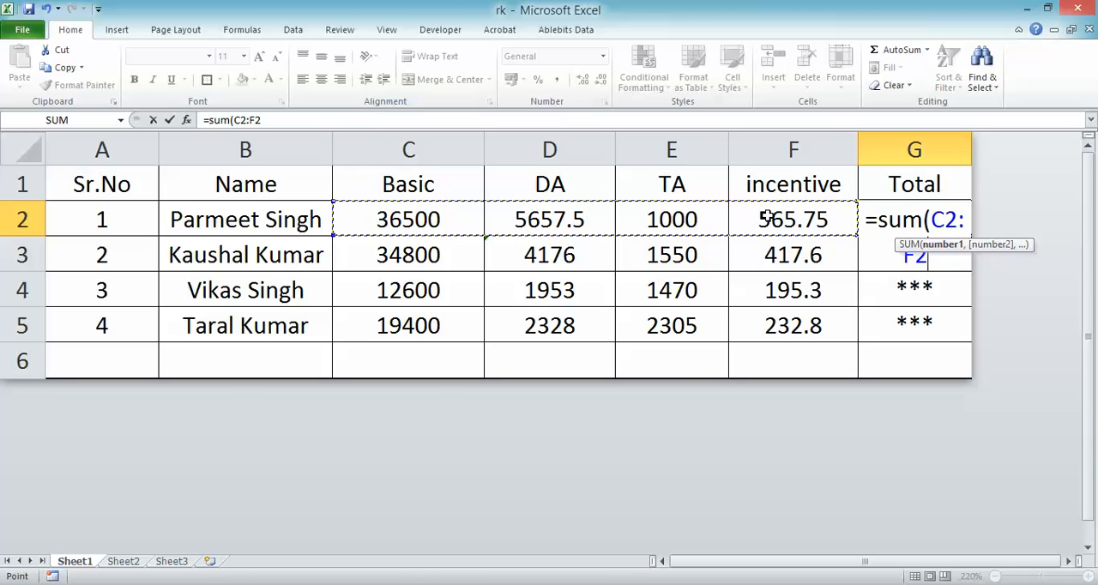
type(")")
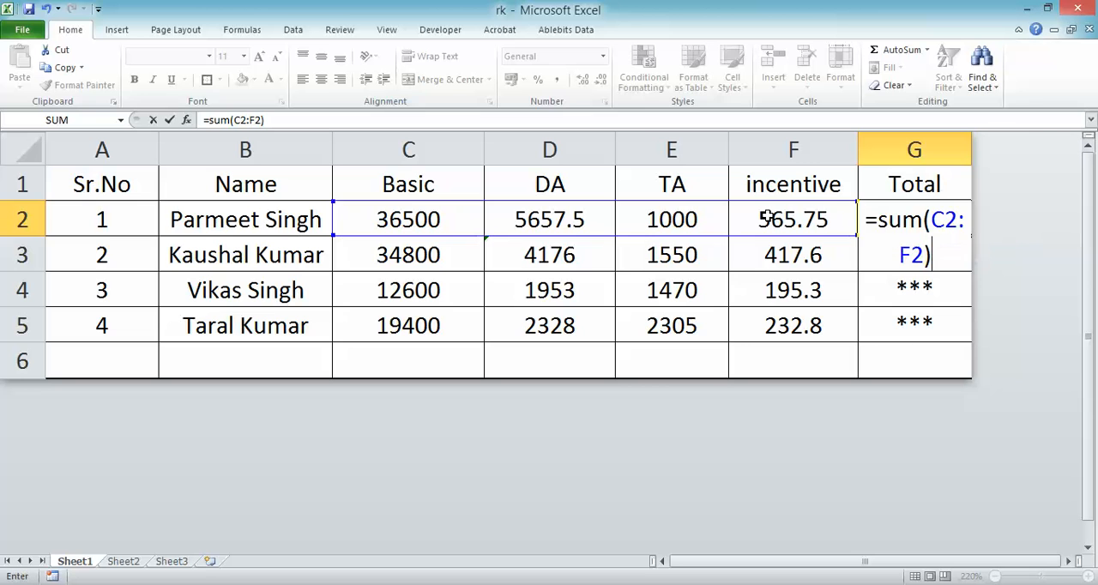
key("Return")
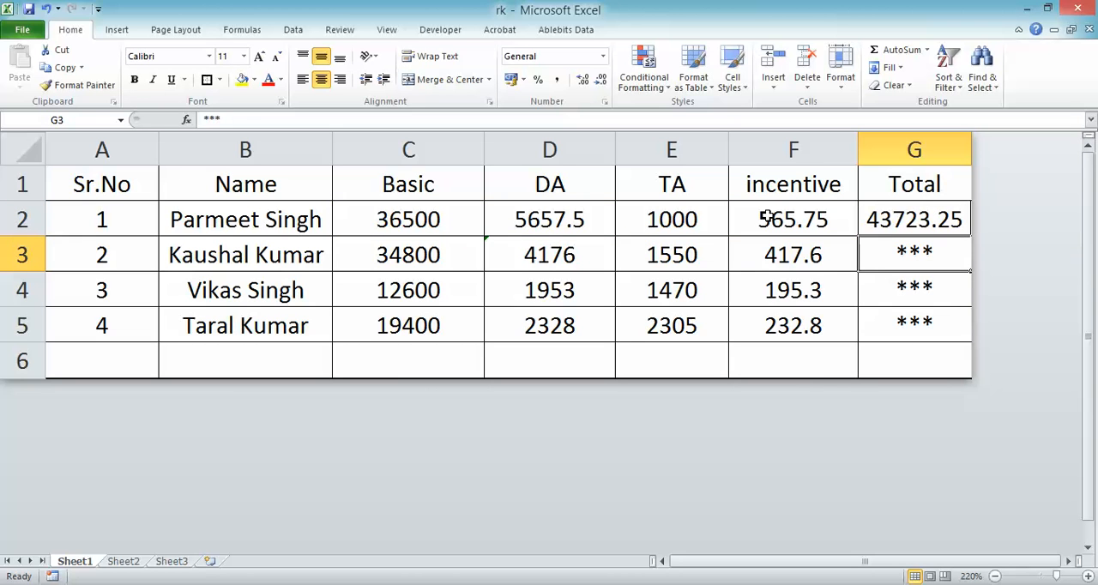
- Fill the total formula from G2 down to G5 and check the formulas in G4 and G2
left_click(879, 209)
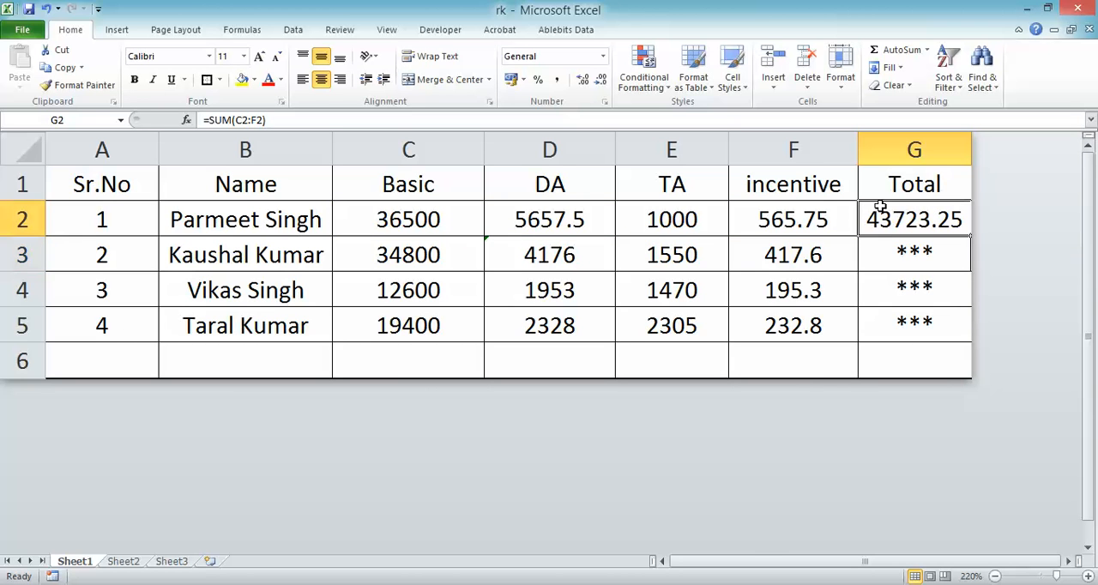
double_click(971, 235)
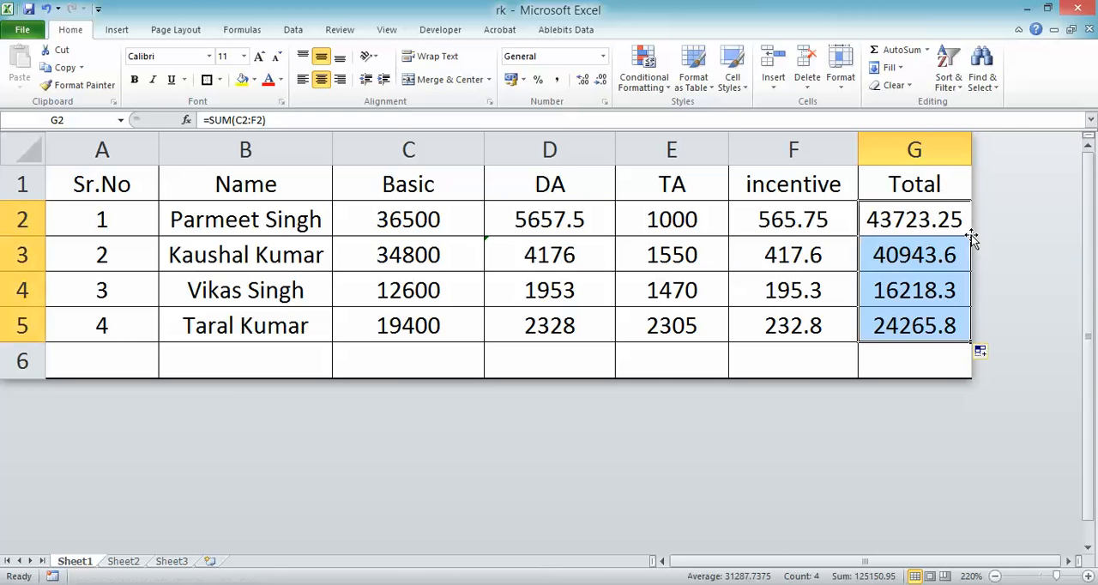
left_click(918, 279)
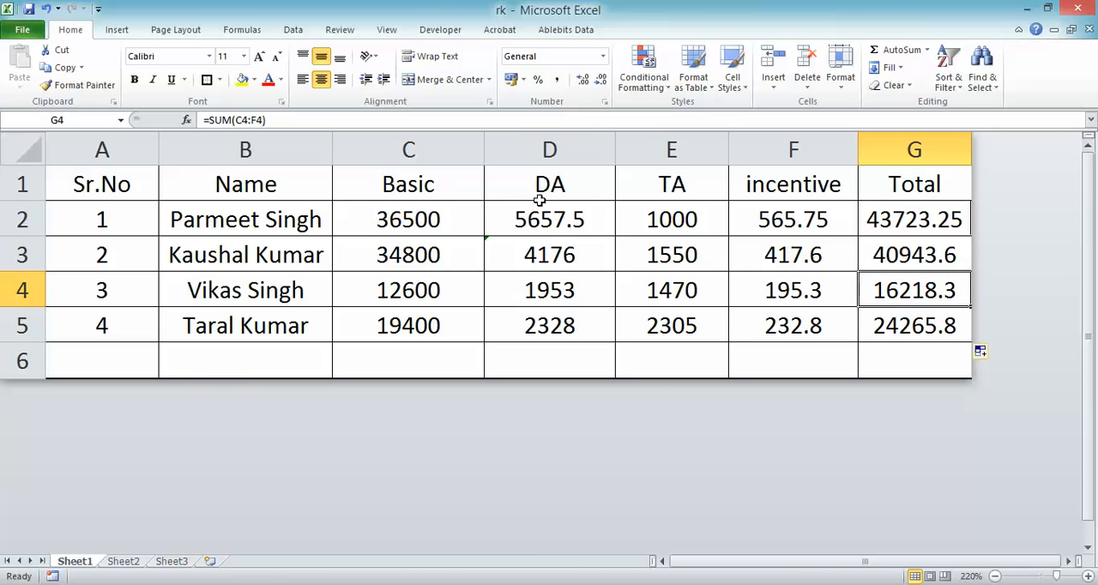
left_click(907, 220)
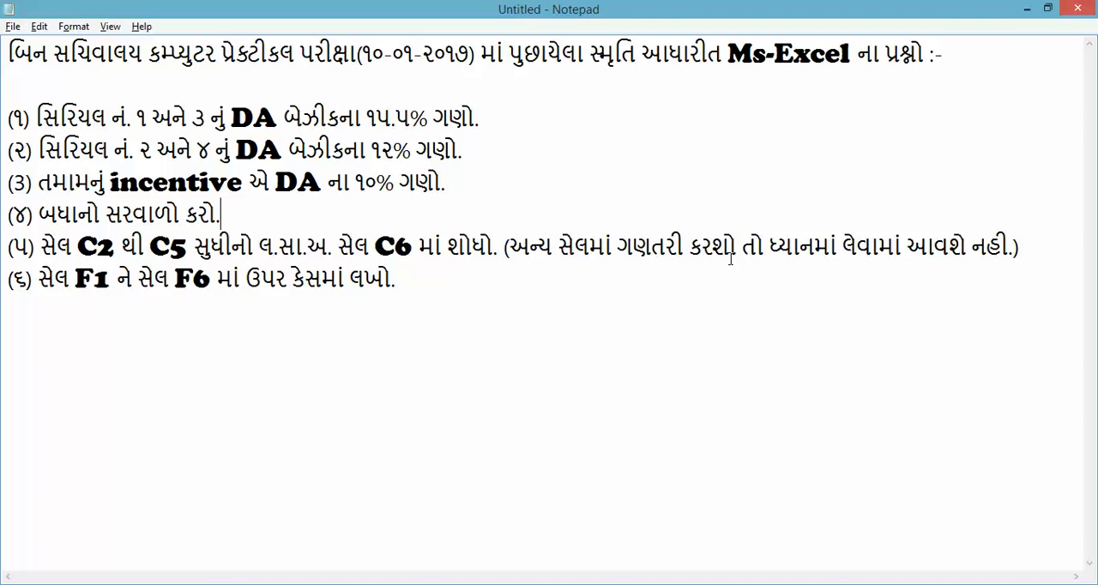
- Read the LCM question in Notepad, return to Excel, and examine the Basic values in C2 to C5 and the cells in row 6
key("alt+Tab")
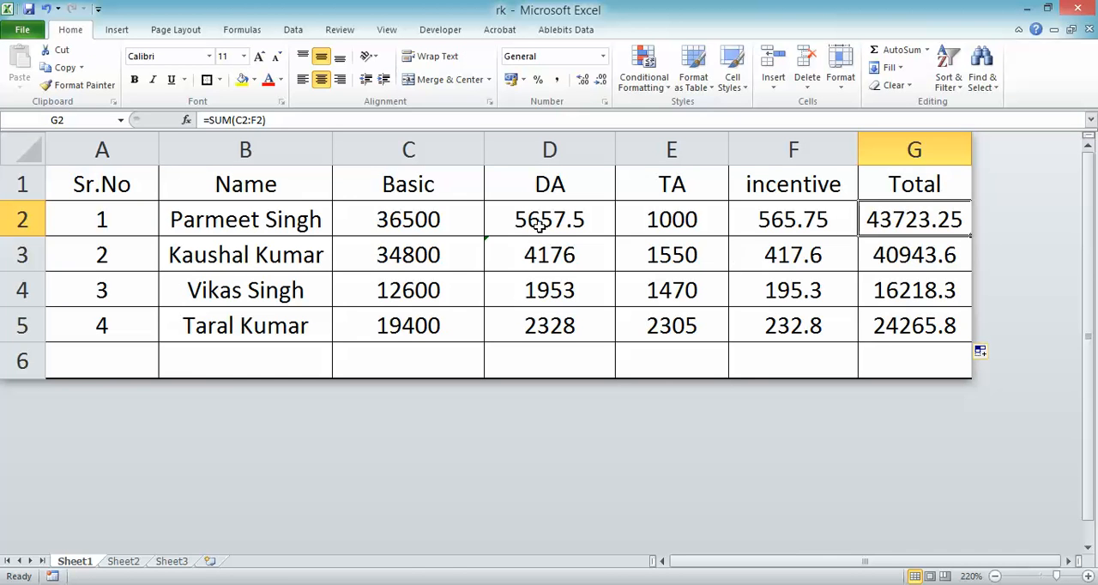
left_click(452, 224)
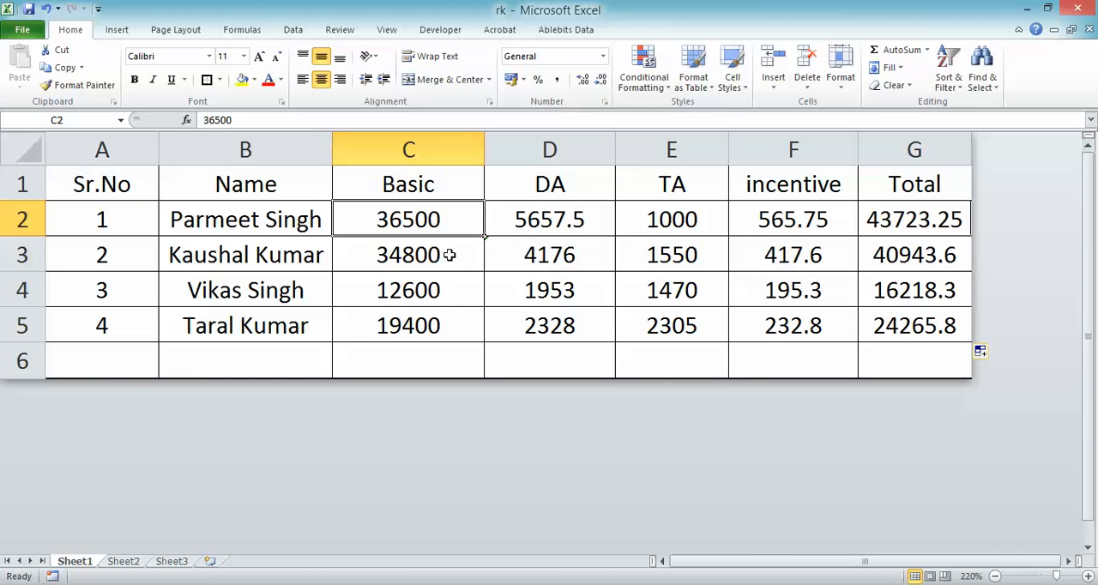
left_click(426, 250)
key("Down")
key("Down")
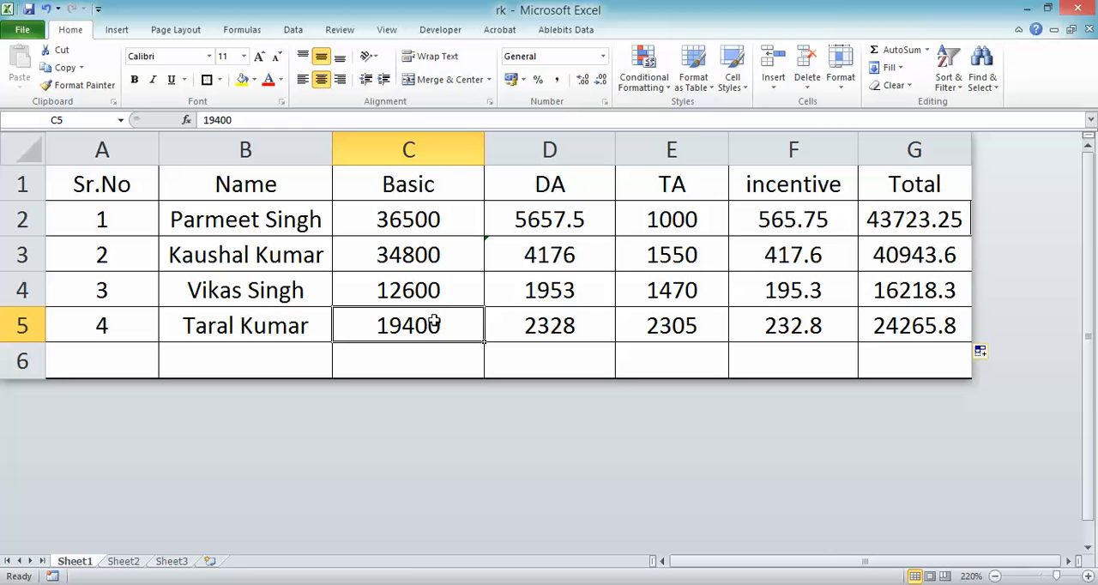
left_click(418, 362)
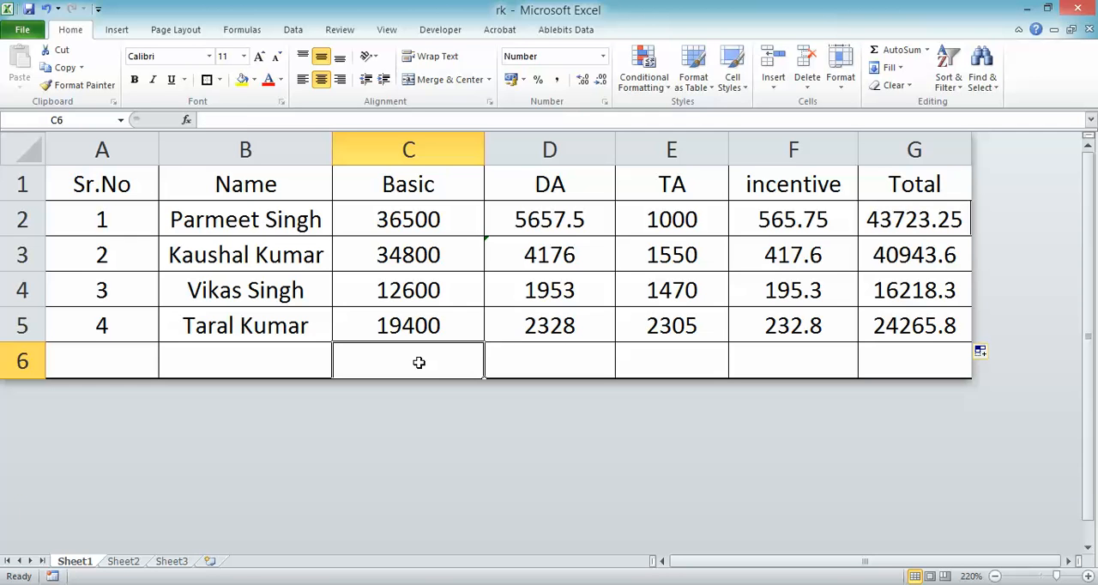
left_click(284, 360)
left_click(533, 361)
left_click(442, 361)
type("=")
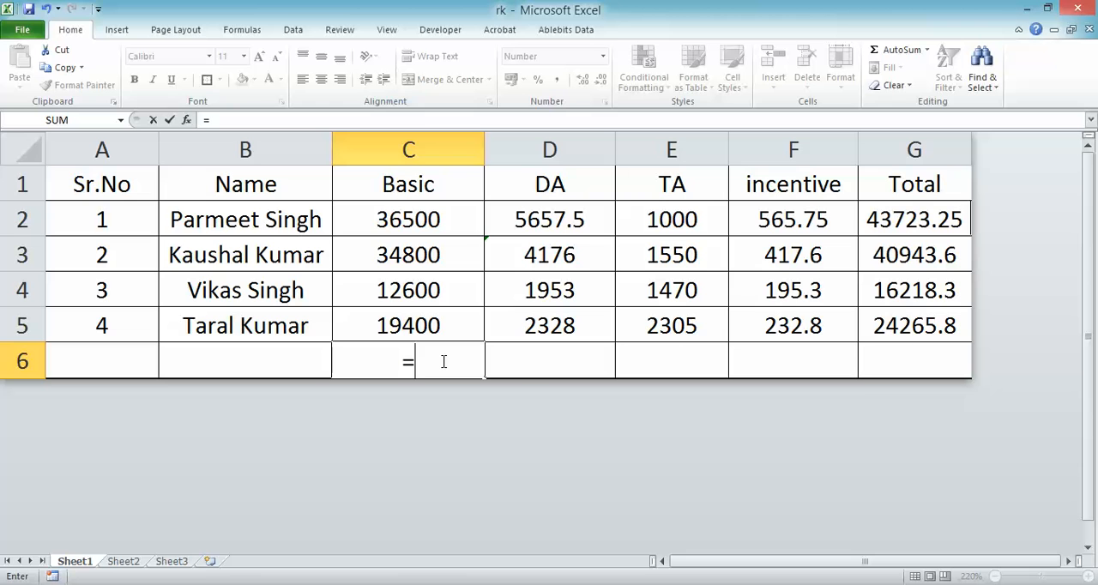
type("lcm")
key("BackSpace")
key("BackSpace")
key("BackSpace")
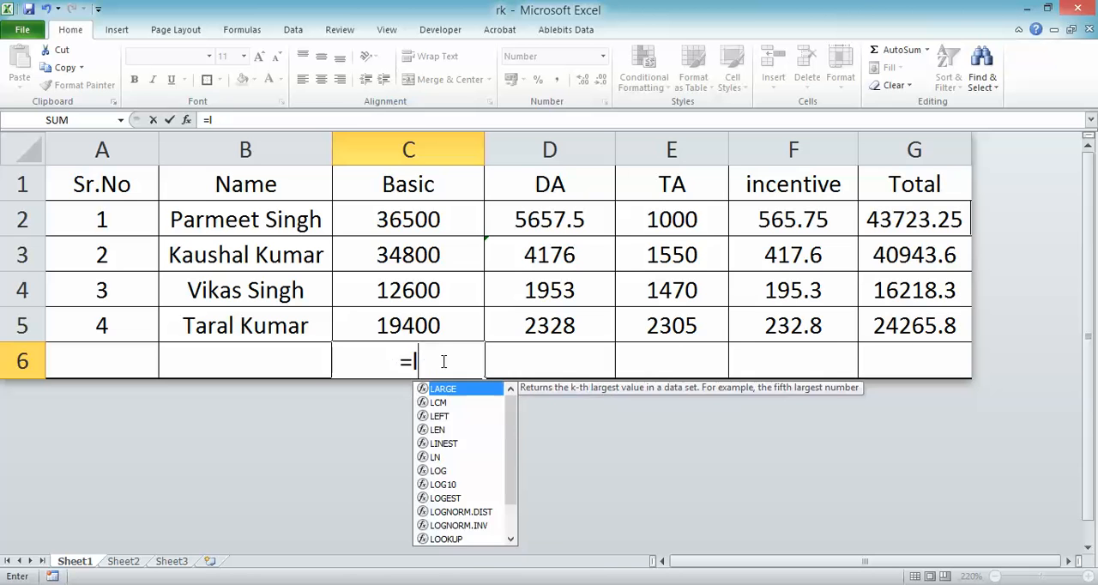
type("LCM(")
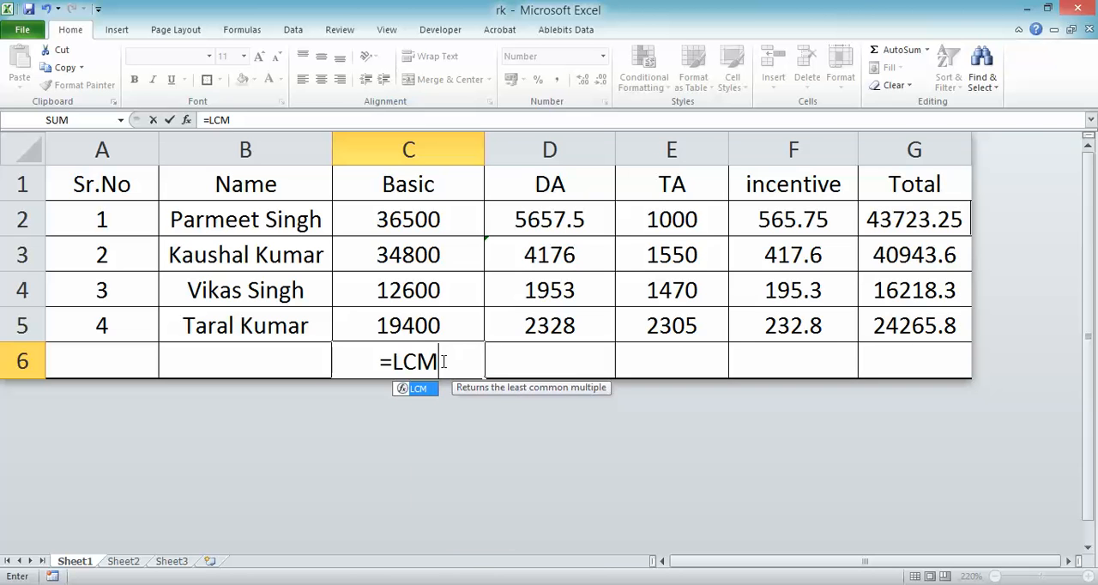
key("BackSpace")
key("BackSpace")
key("BackSpace")
key("BackSpace")
key("BackSpace")
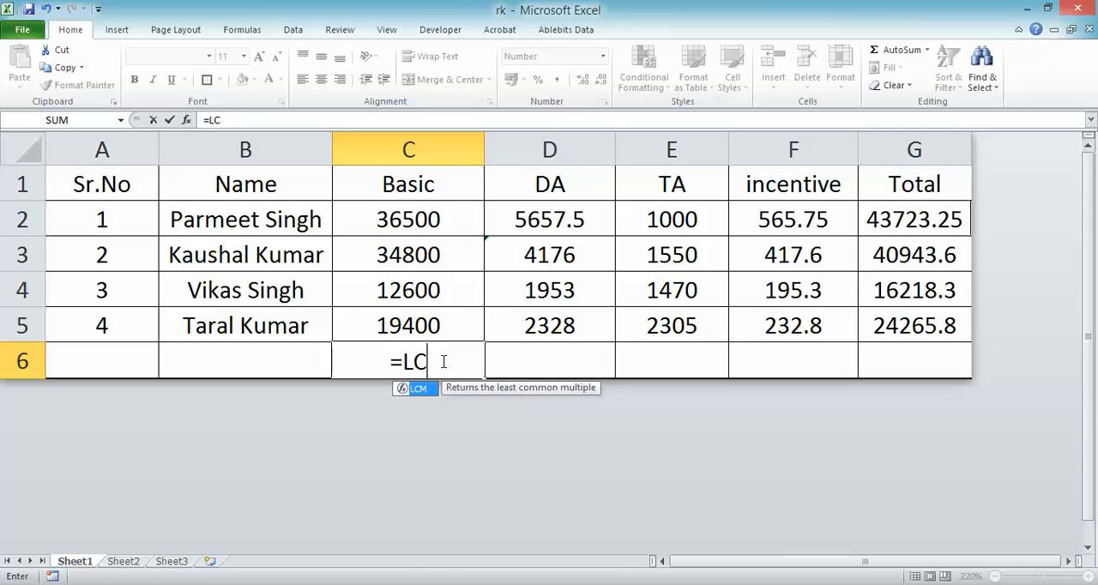
left_click(271, 359)
left_click(376, 361)
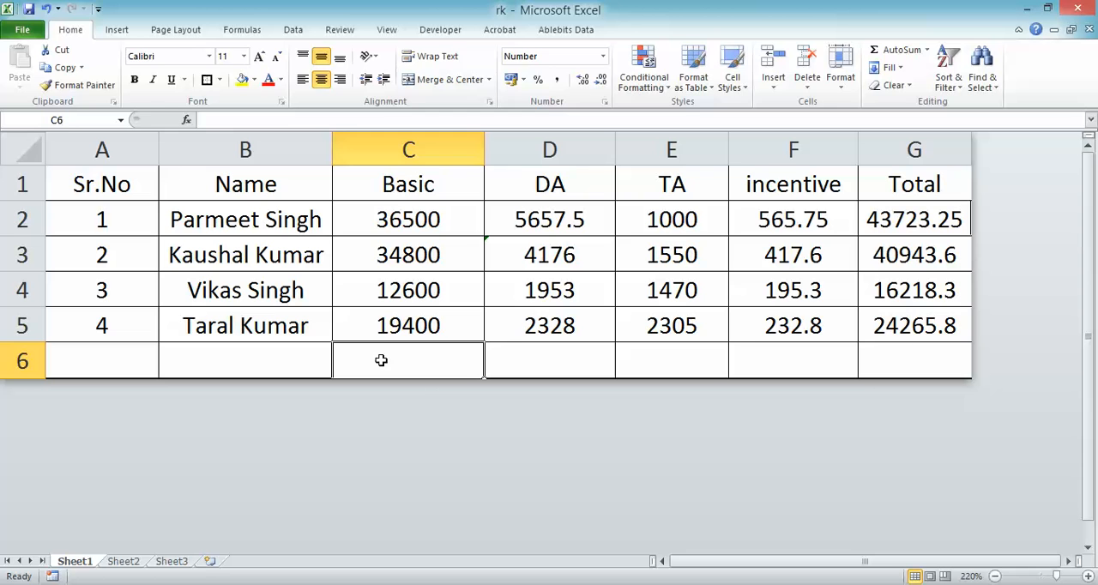
type("=L")
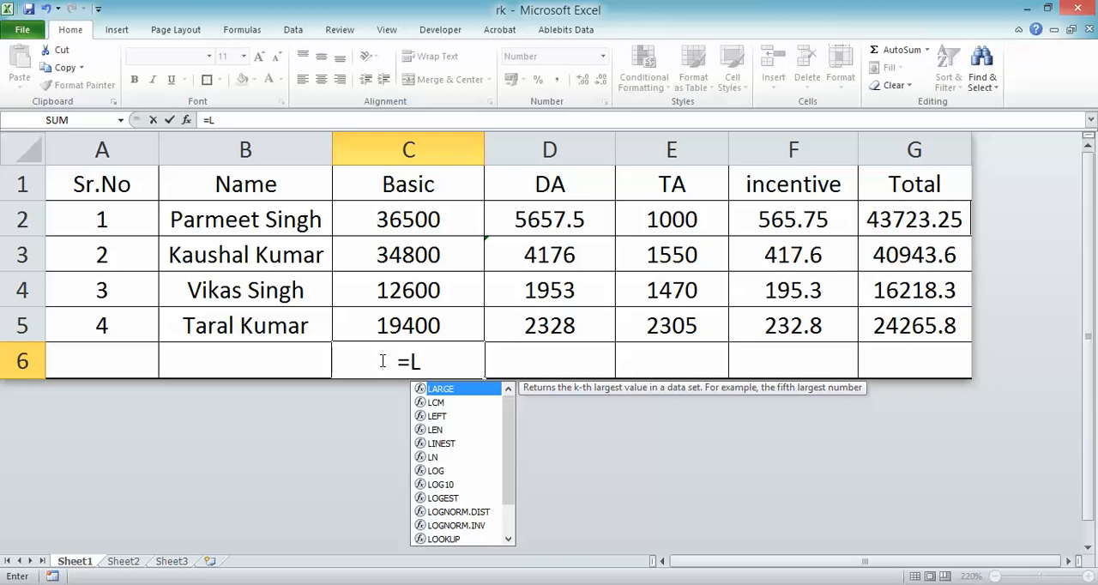
type("C")
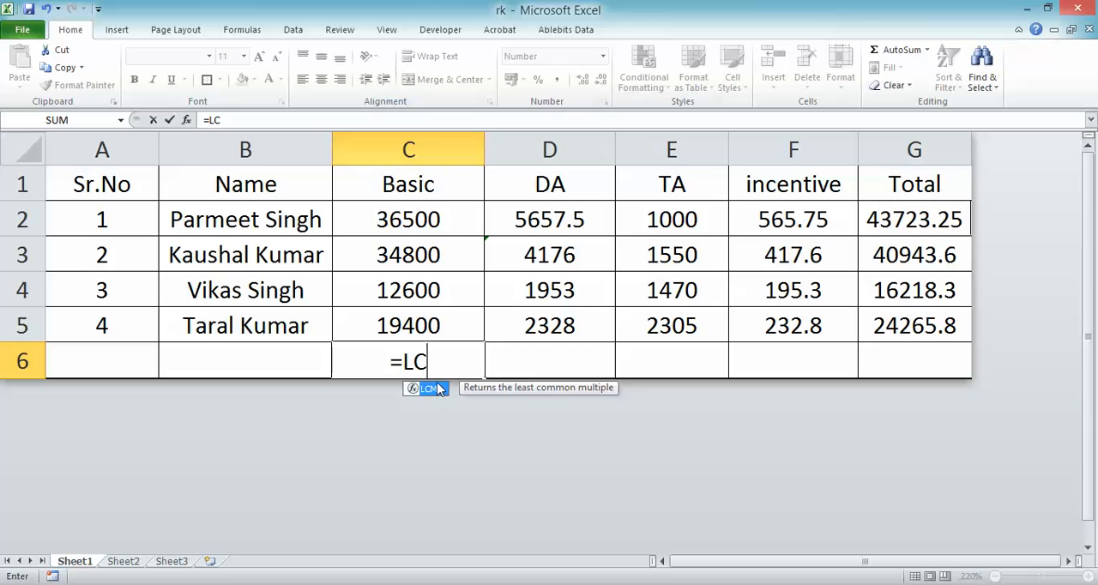
type("M")
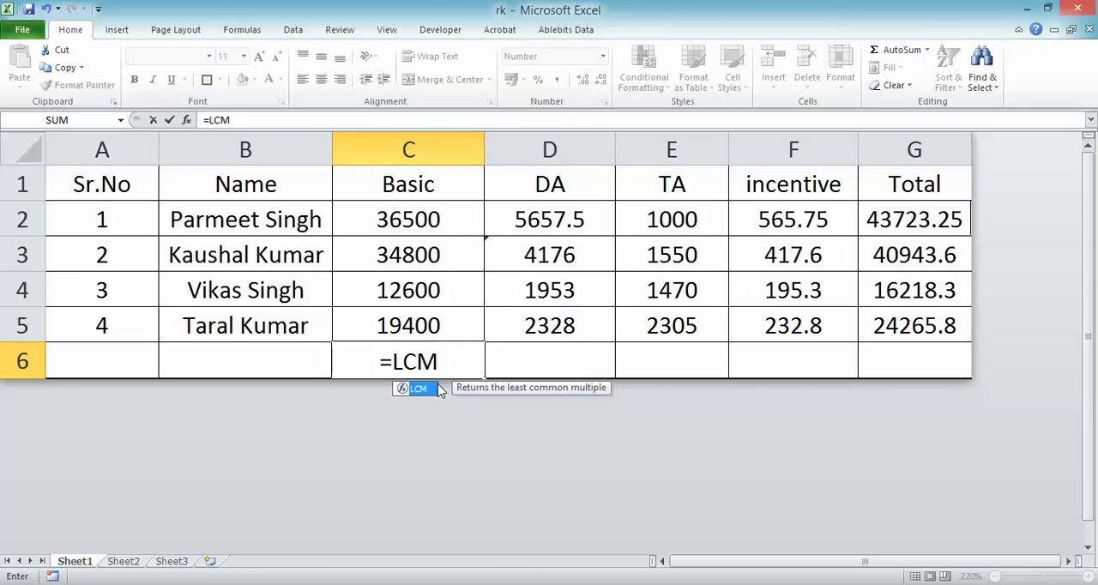
type("(")
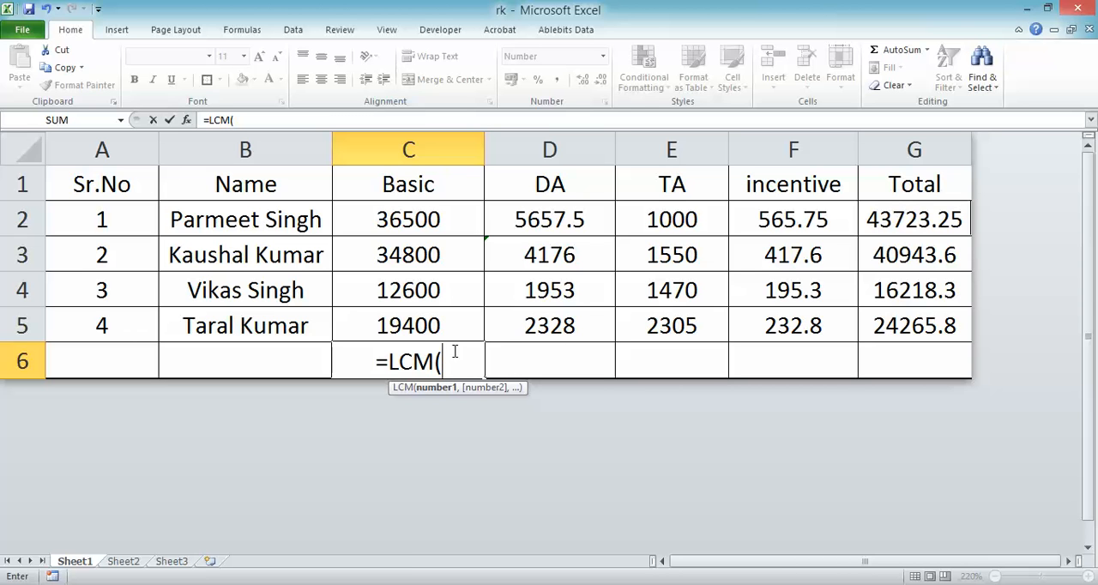
key("BackSpace")
key("BackSpace")
key("BackSpace")
key("BackSpace")
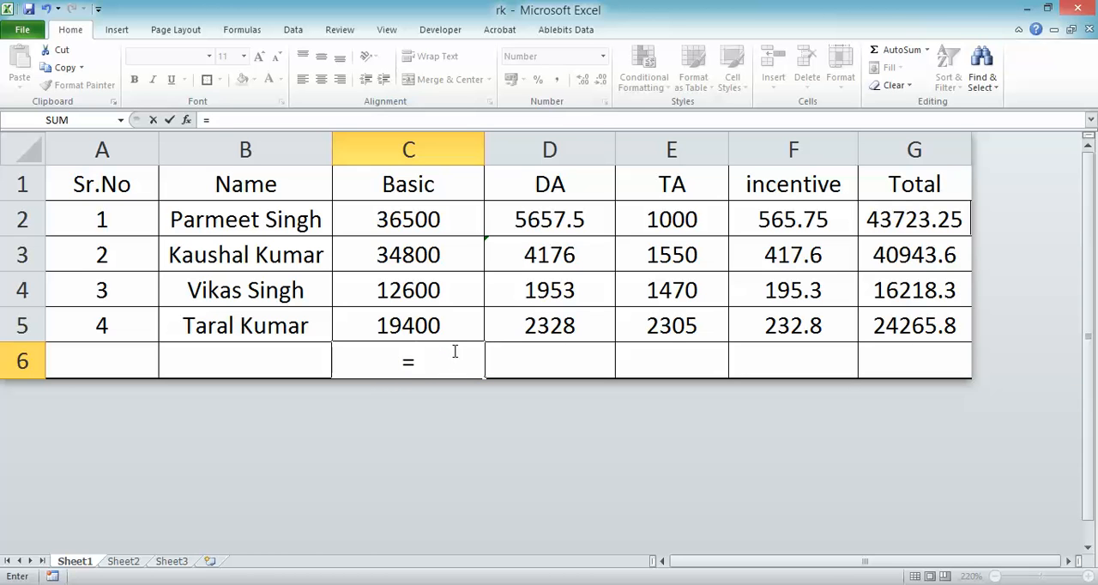
type("QUO")
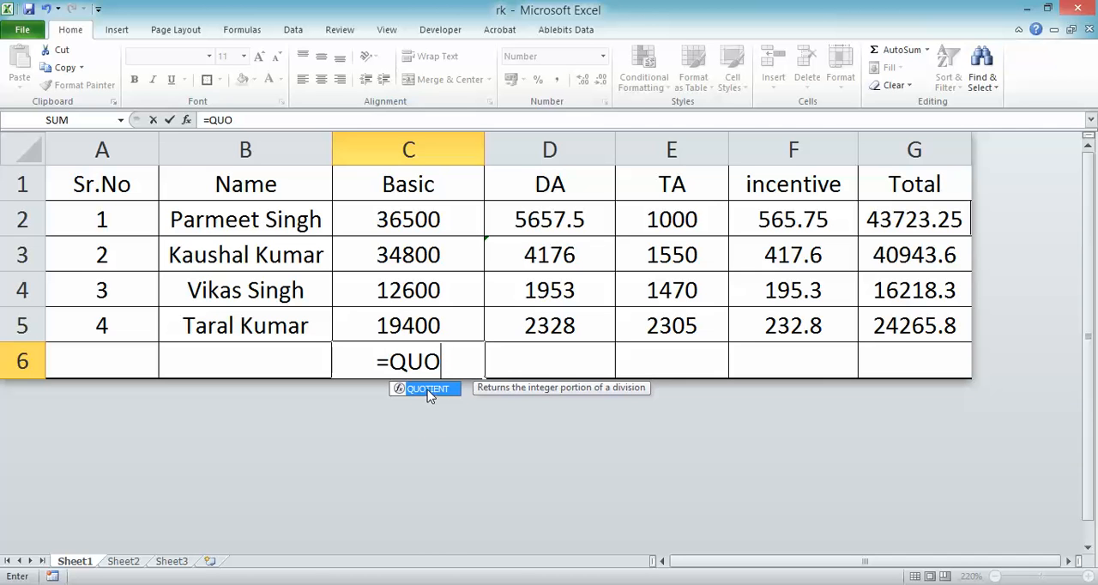
key("BackSpace")
key("BackSpace")
key("BackSpace")
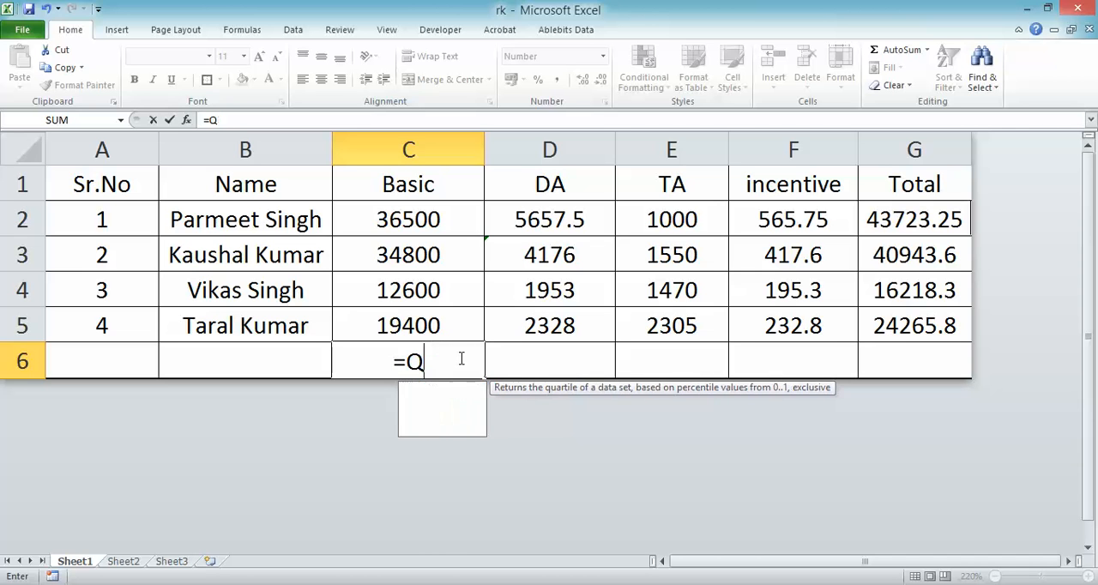
- Calculate the LCM of the Basic values in C6 with =LCM(C2:C5) and recheck the cell
type("LCM(")
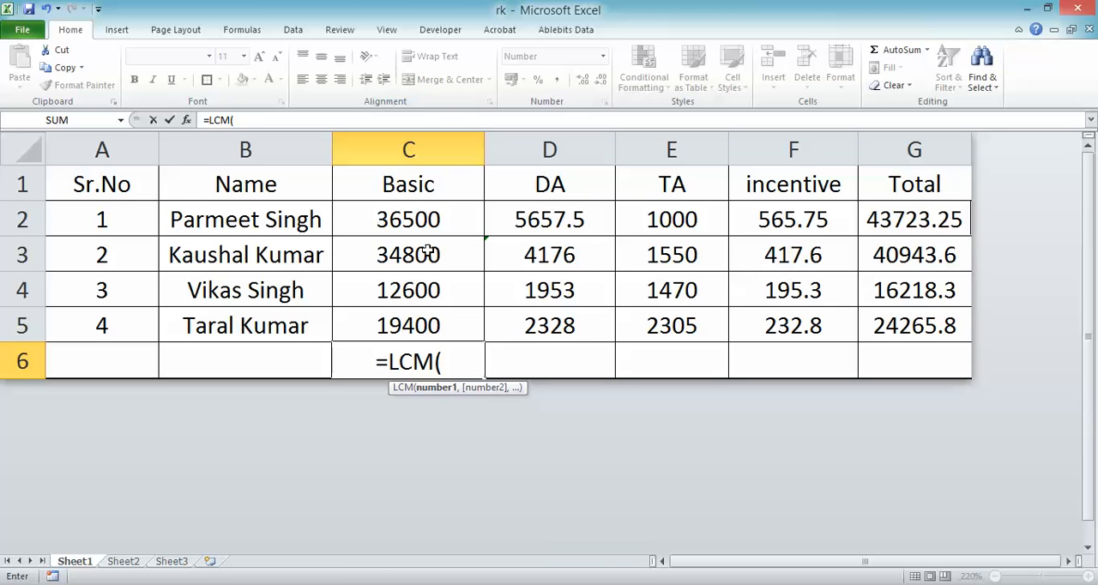
left_click(409, 222)
left_click_drag(410, 221, 416, 326)
type(")")
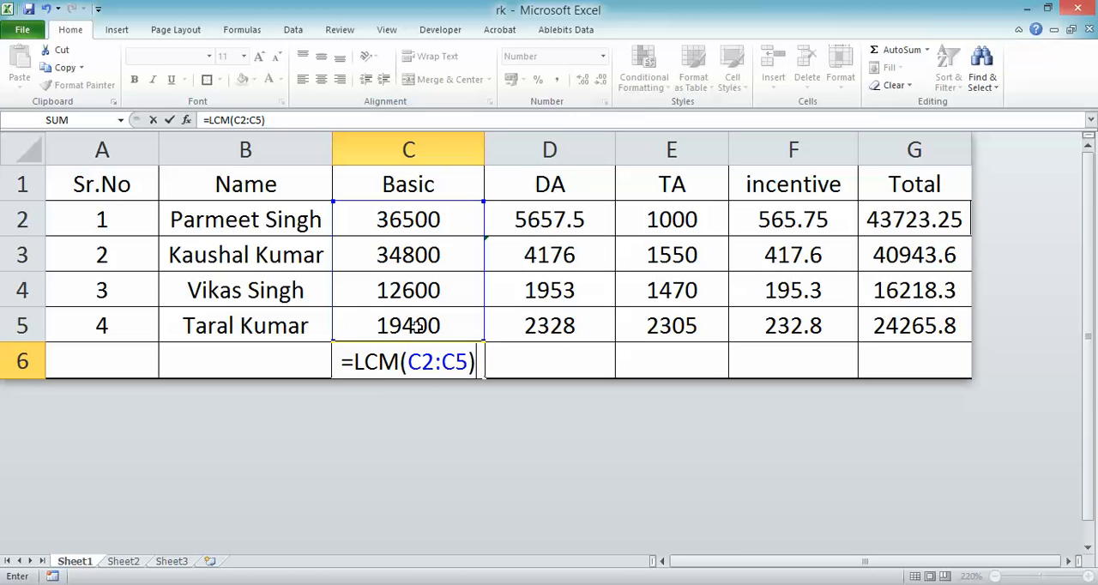
key("ctrl+Return")
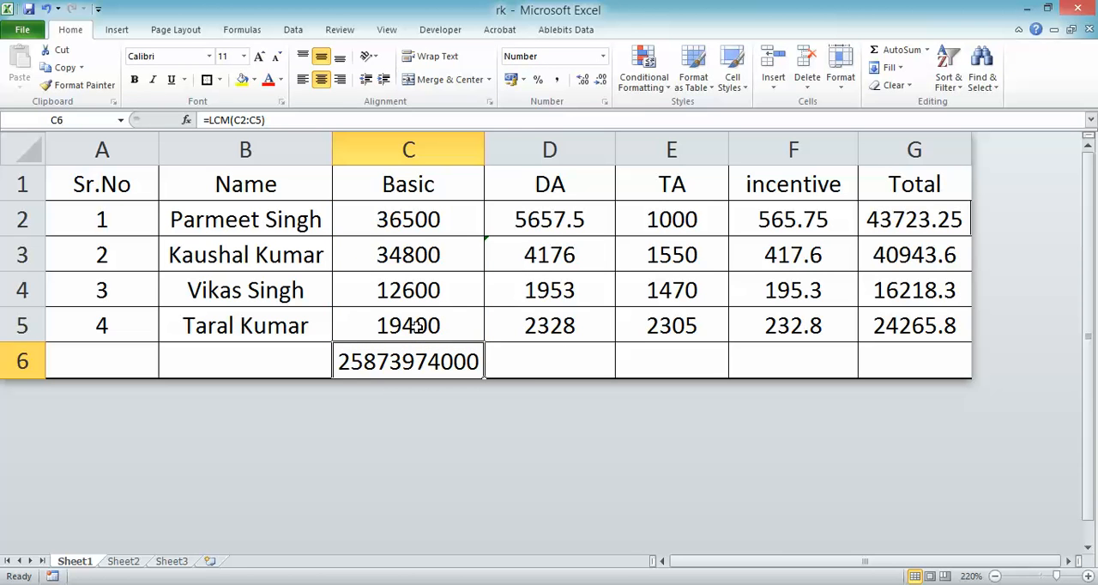
left_click(530, 369)
left_click(443, 361)
- Read the uppercase question in Notepad, return to Excel, and convert the F1 heading to uppercase in F6 with =UPPER(F1)
key("alt+Tab")
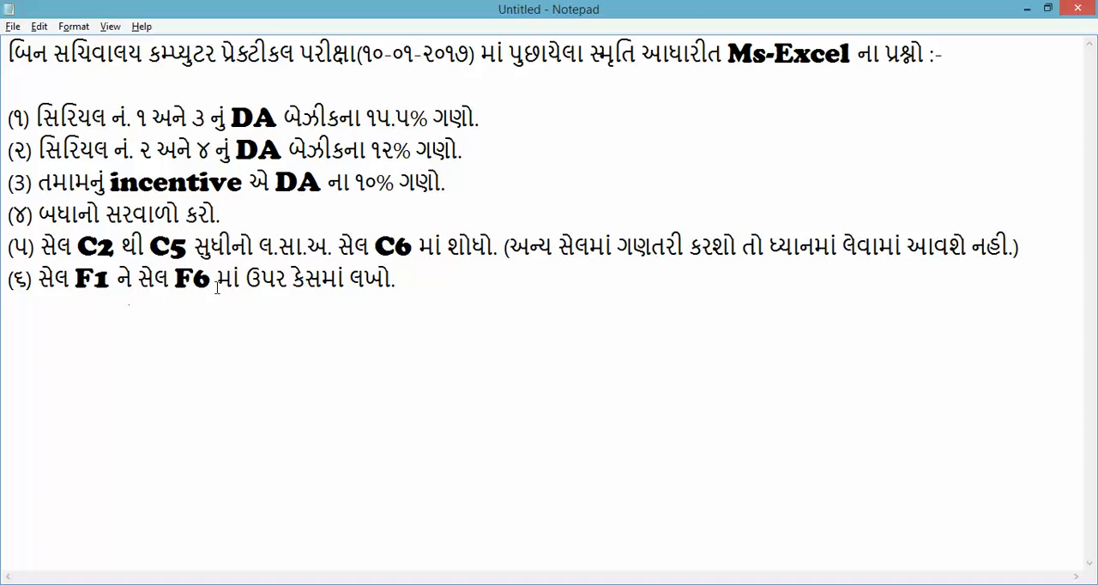
key("alt+Tab")
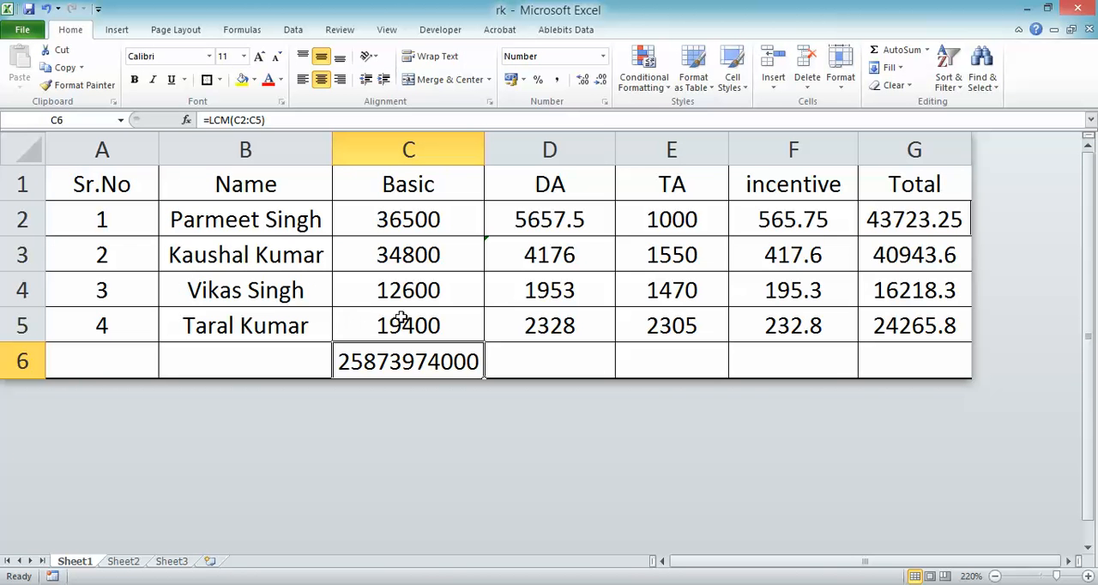
left_click(770, 187)
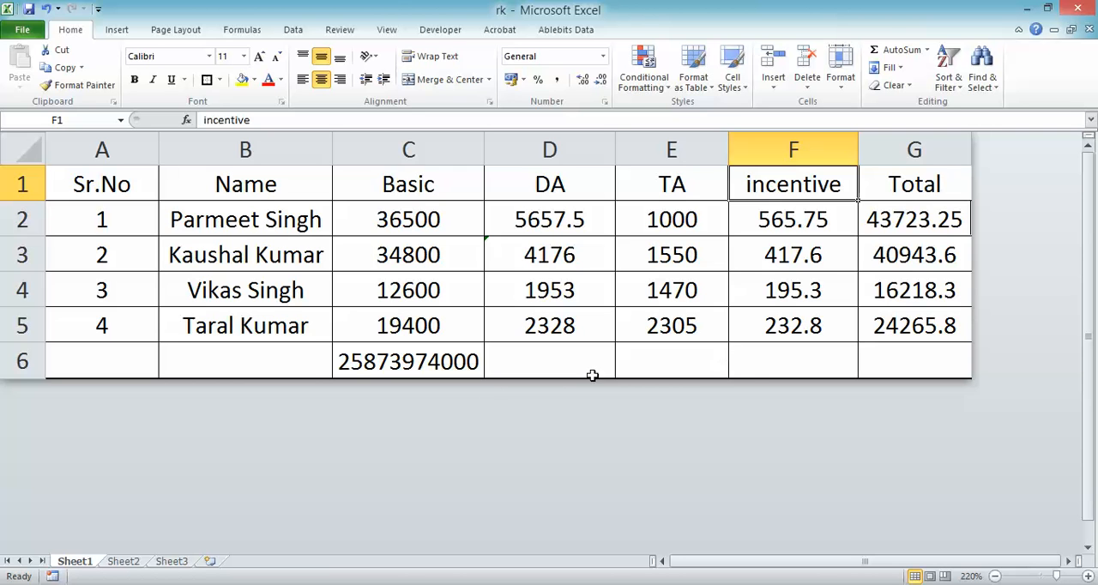
left_click(766, 363)
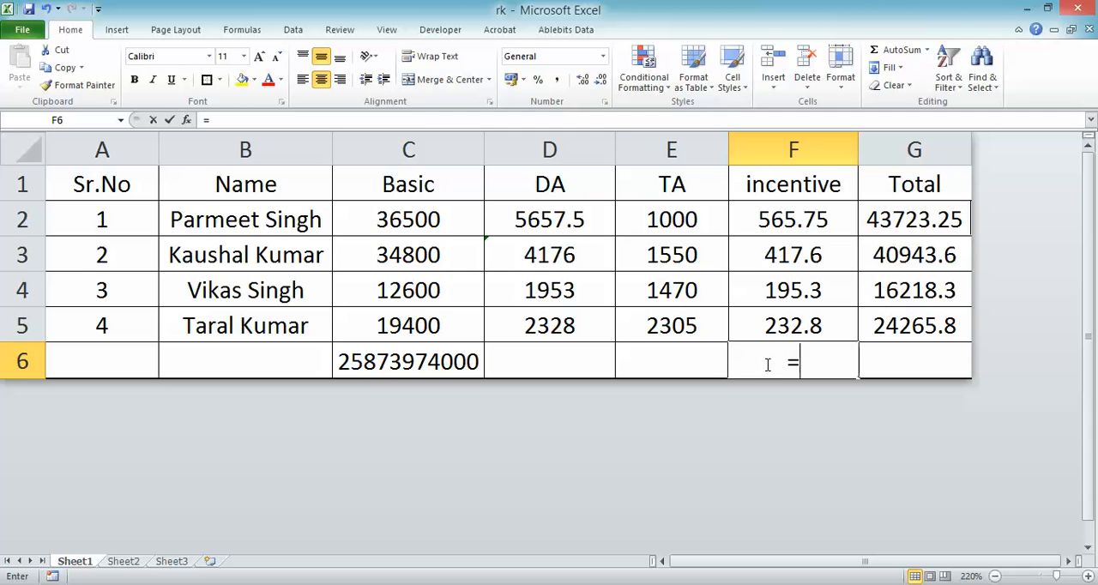
type("=UPPER(")
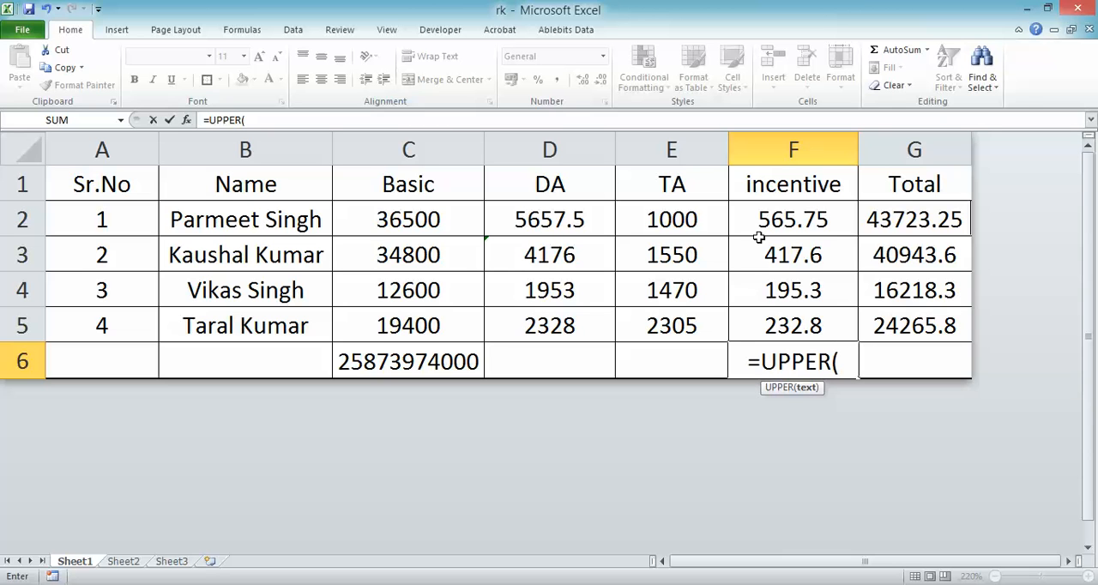
left_click(766, 185)
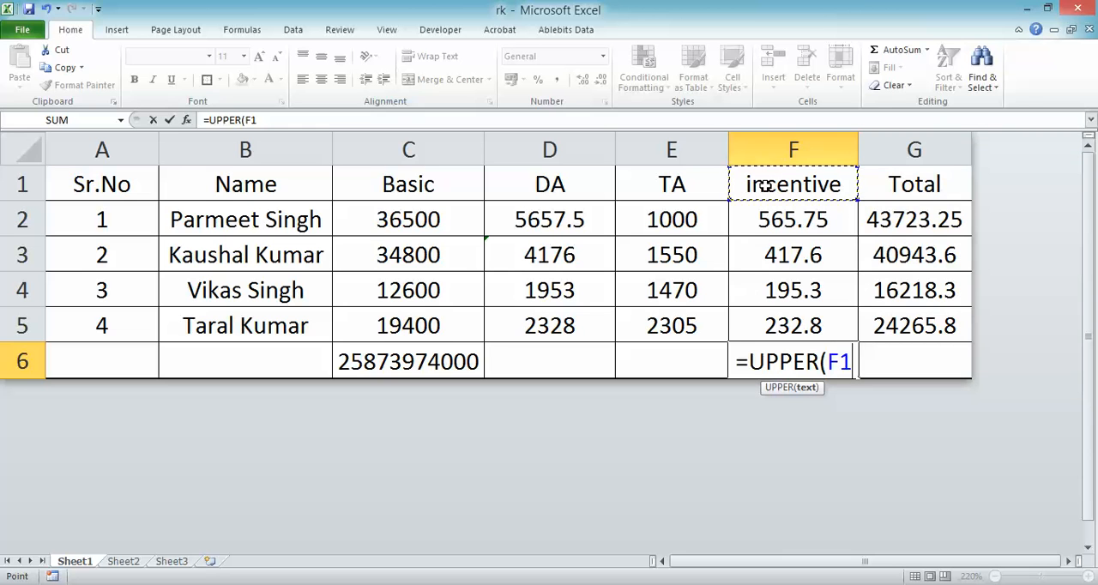
type(")")
key("ctrl+Return")
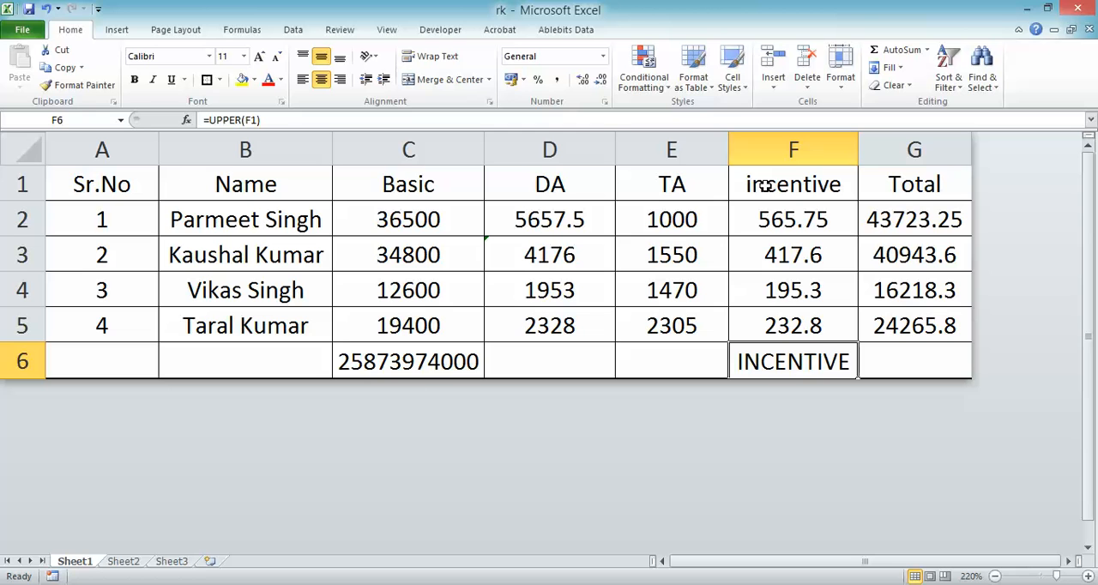
left_click(907, 359)
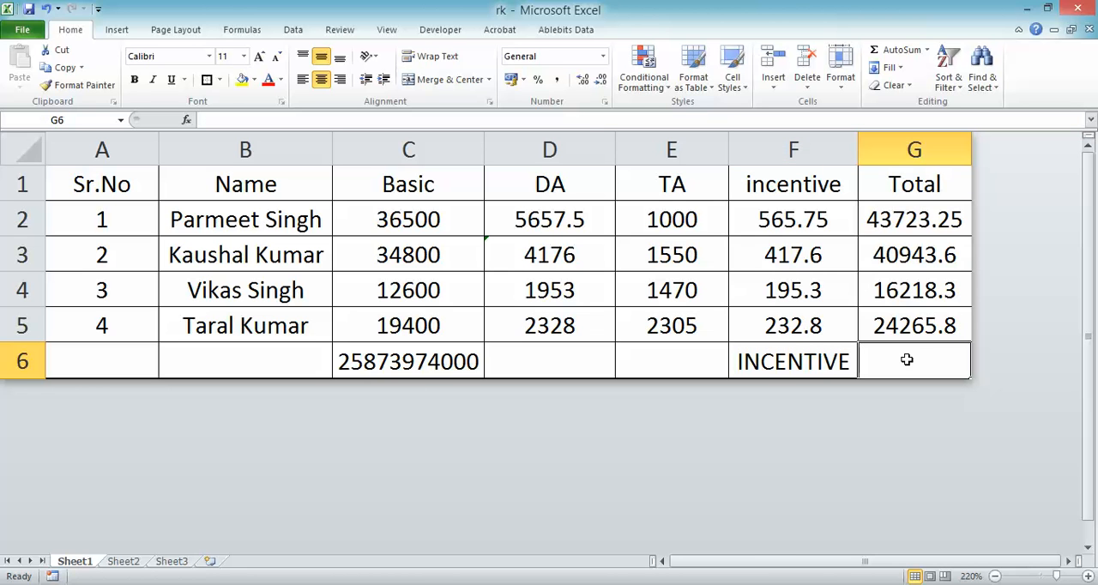
key("Left")
key("Left")
key("Left")
key("Left")
key("Left")
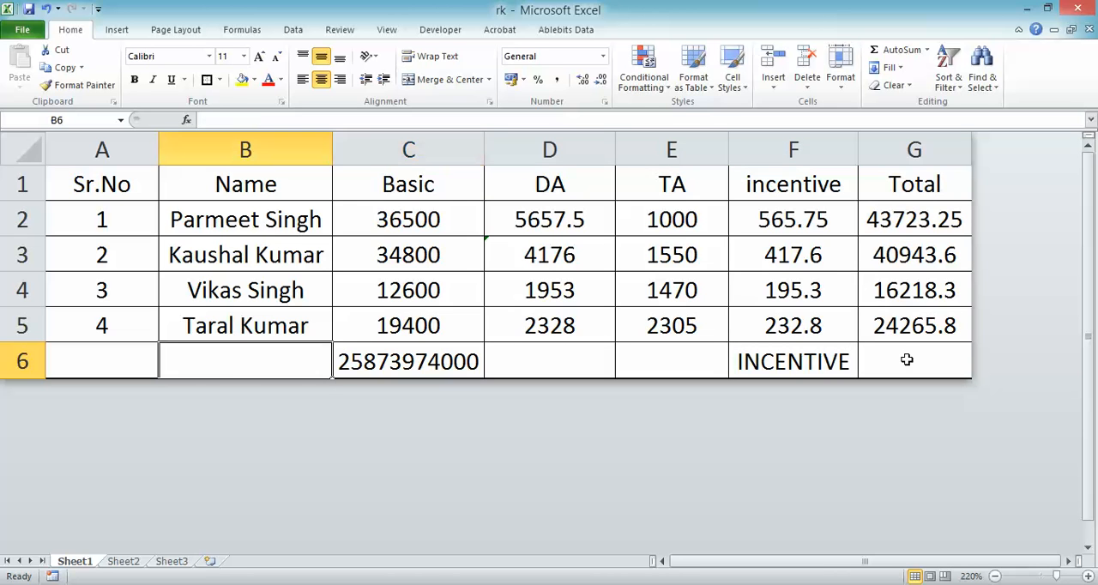